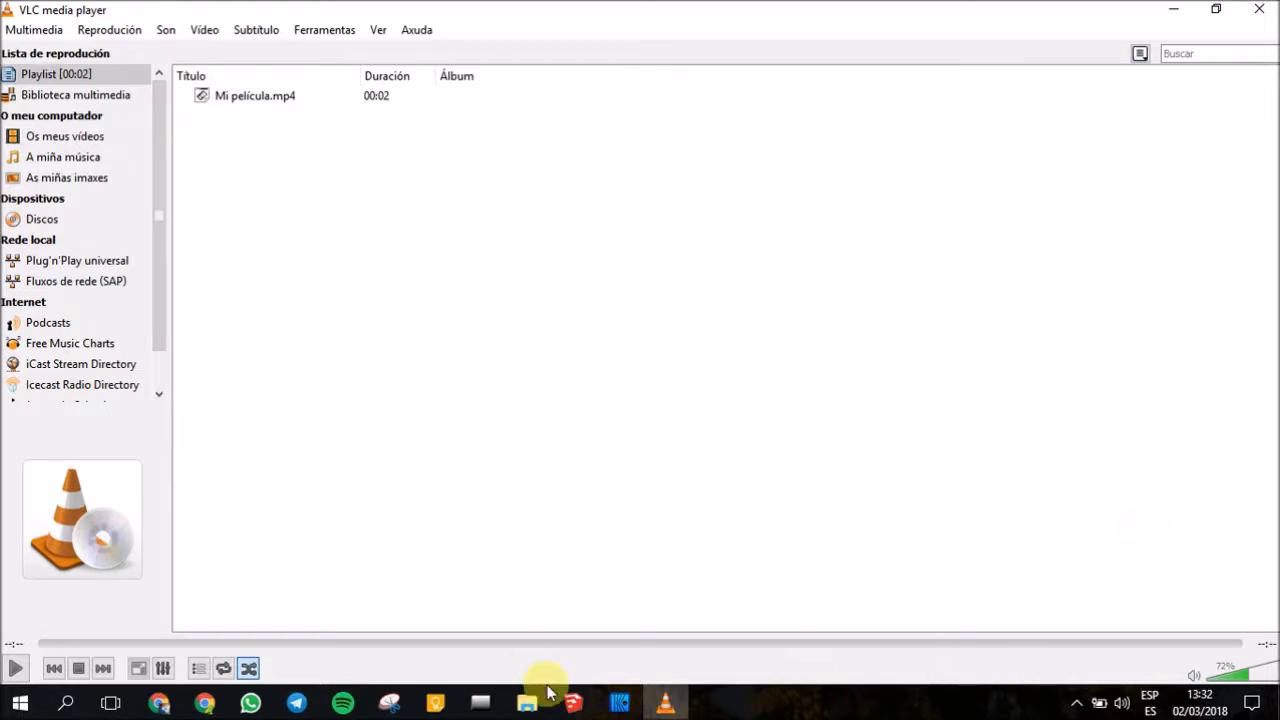
Place 3D text 'BEN FEITO' in the GALLAECIA font at the axis origin and select it
{"action": "left_click", "coordinate": [572, 705]}
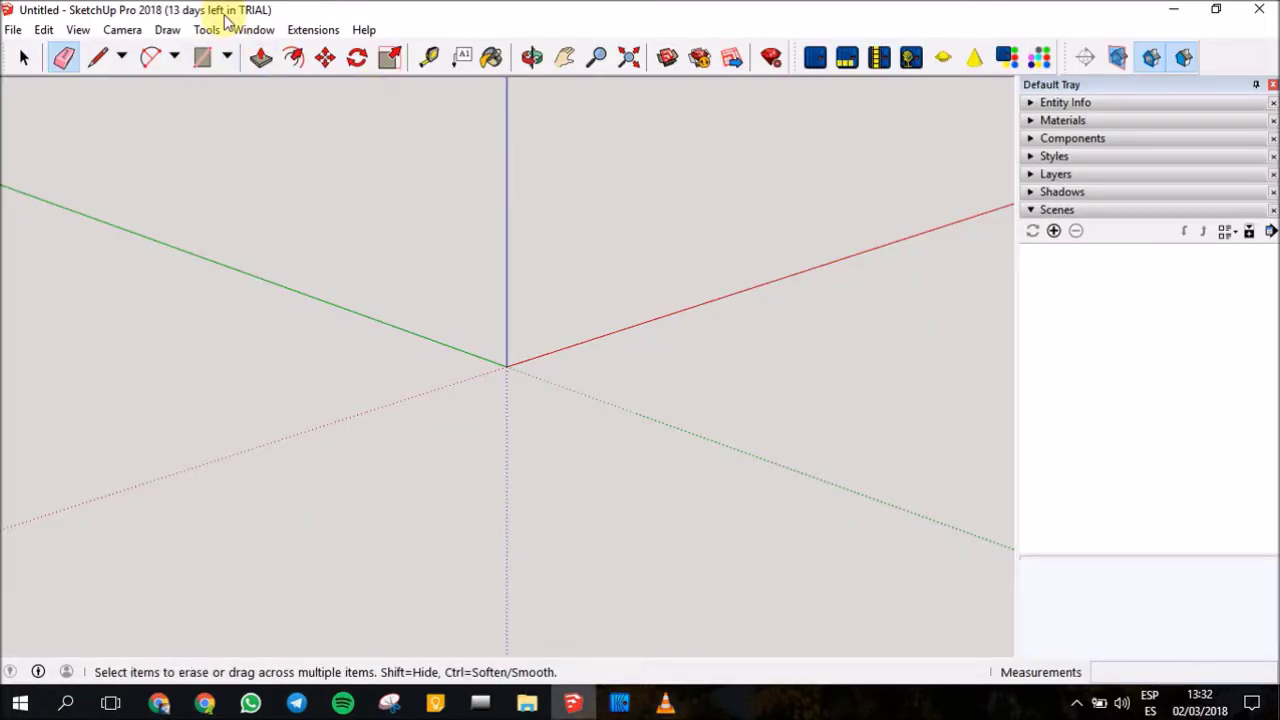
{"action": "left_click", "coordinate": [248, 30]}
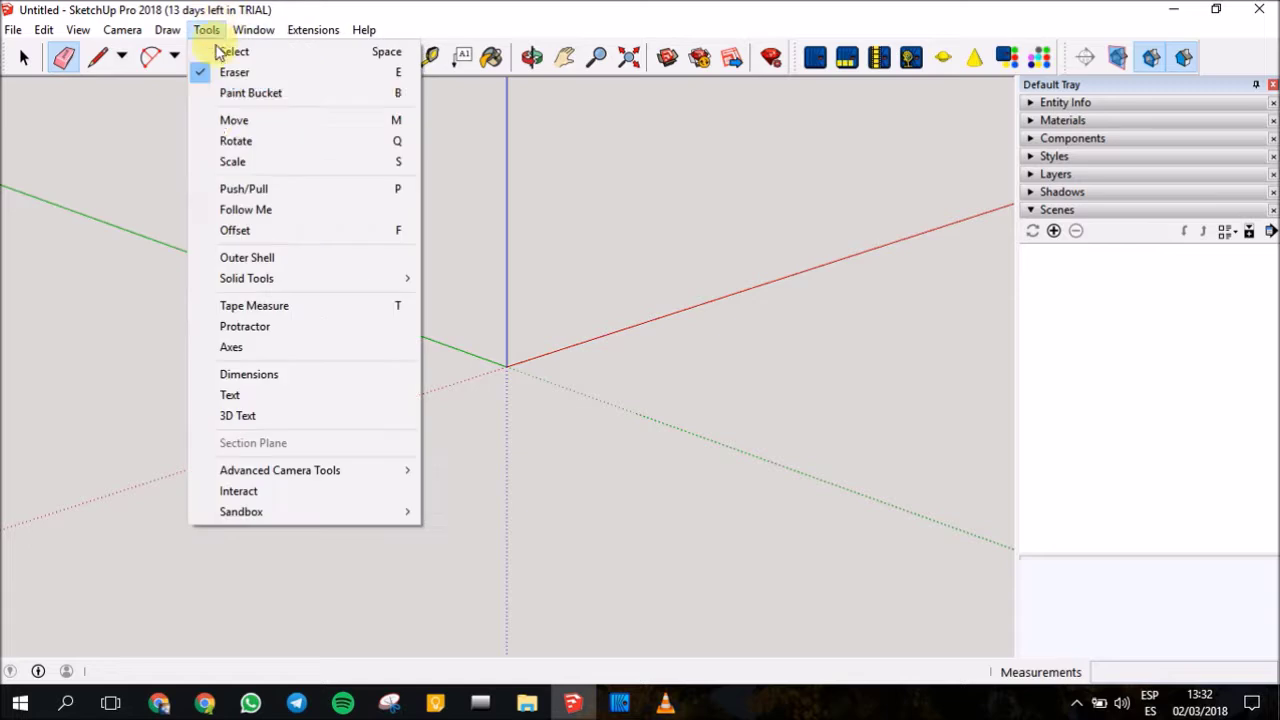
{"action": "left_click", "coordinate": [240, 416]}
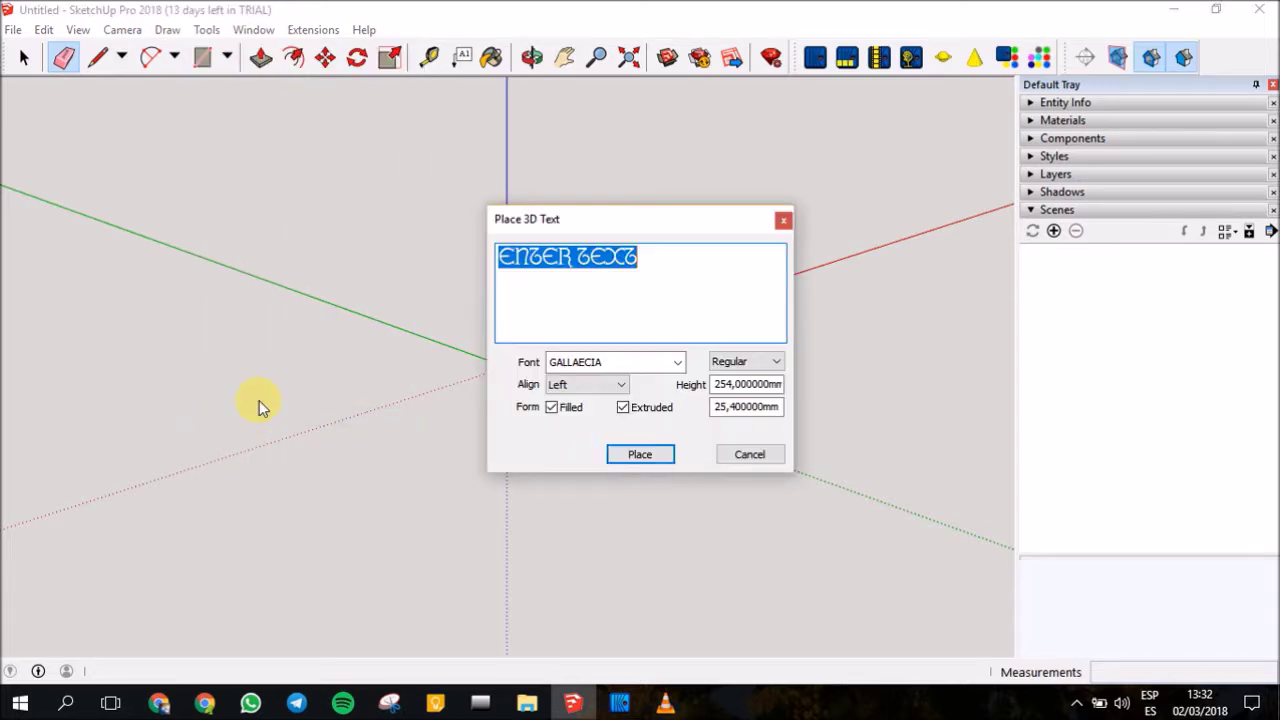
{"action": "type", "text": "TE"}
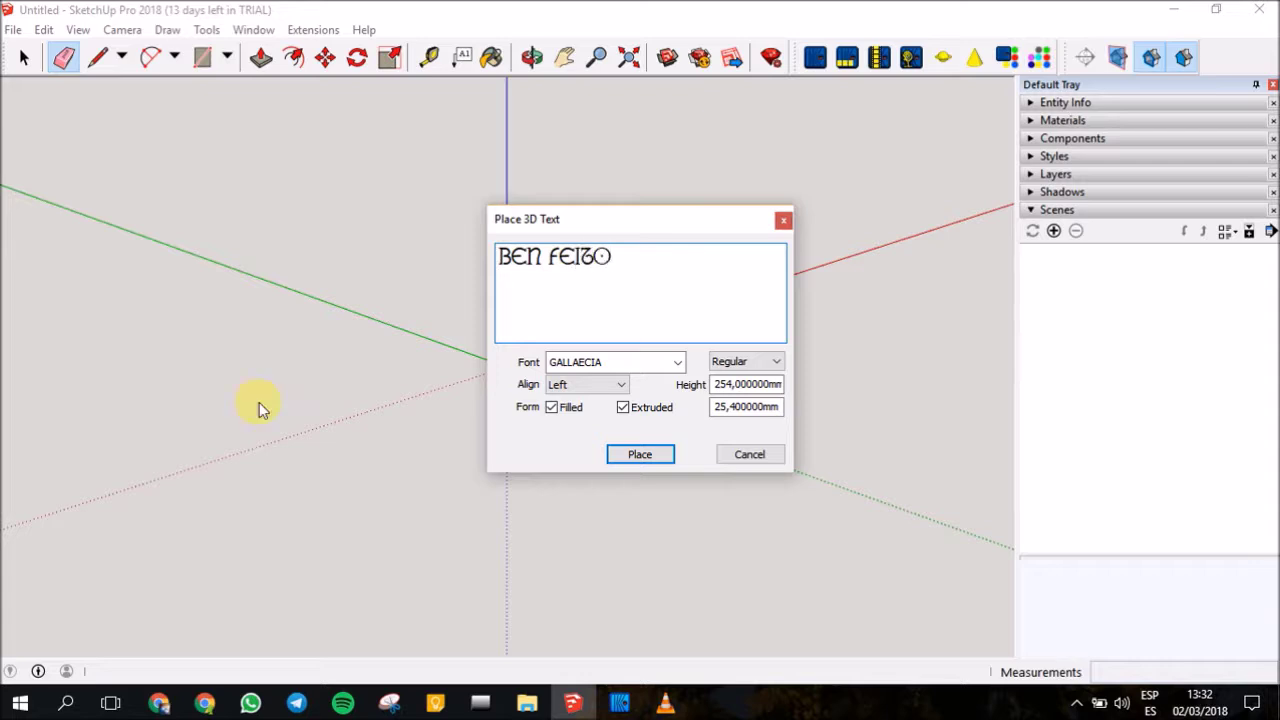
{"action": "left_click", "coordinate": [648, 457]}
{"action": "left_click", "coordinate": [503, 370]}
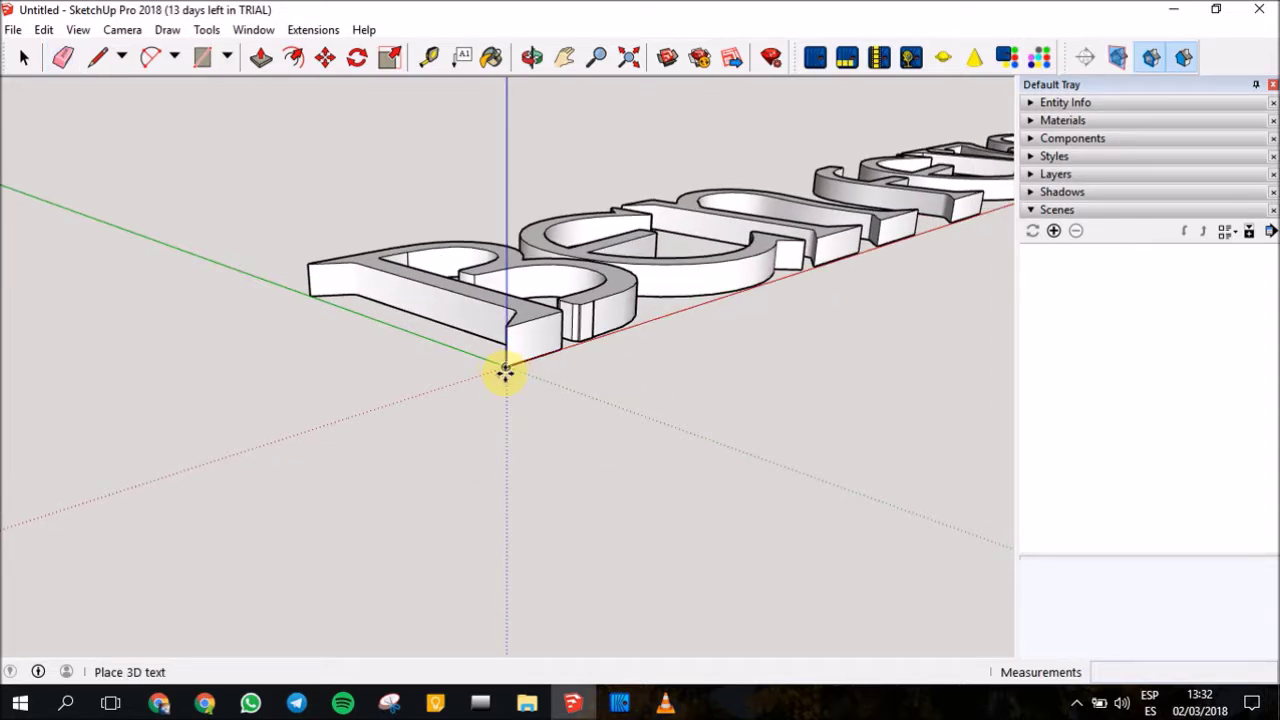
{"action": "left_click", "coordinate": [505, 370]}
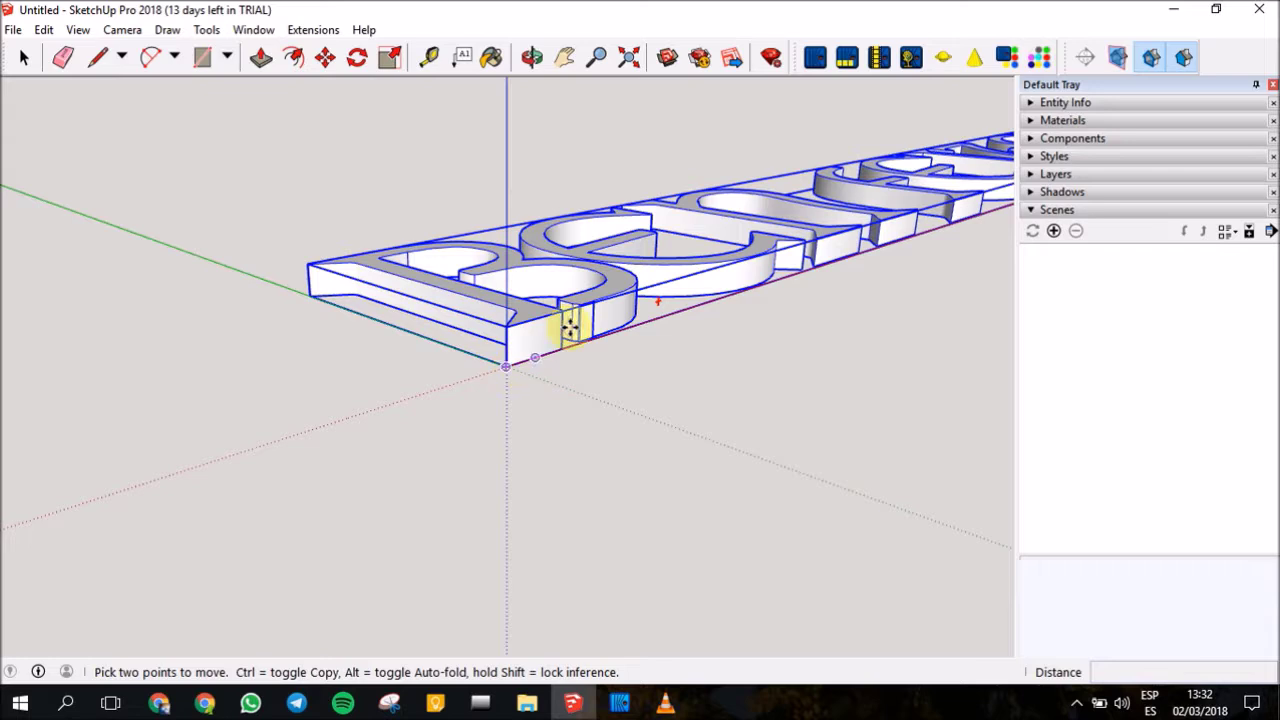
Rotate the BEN FEITO text 90° about its corner so it stands upright along the red axis
{"action": "left_click", "coordinate": [357, 57]}
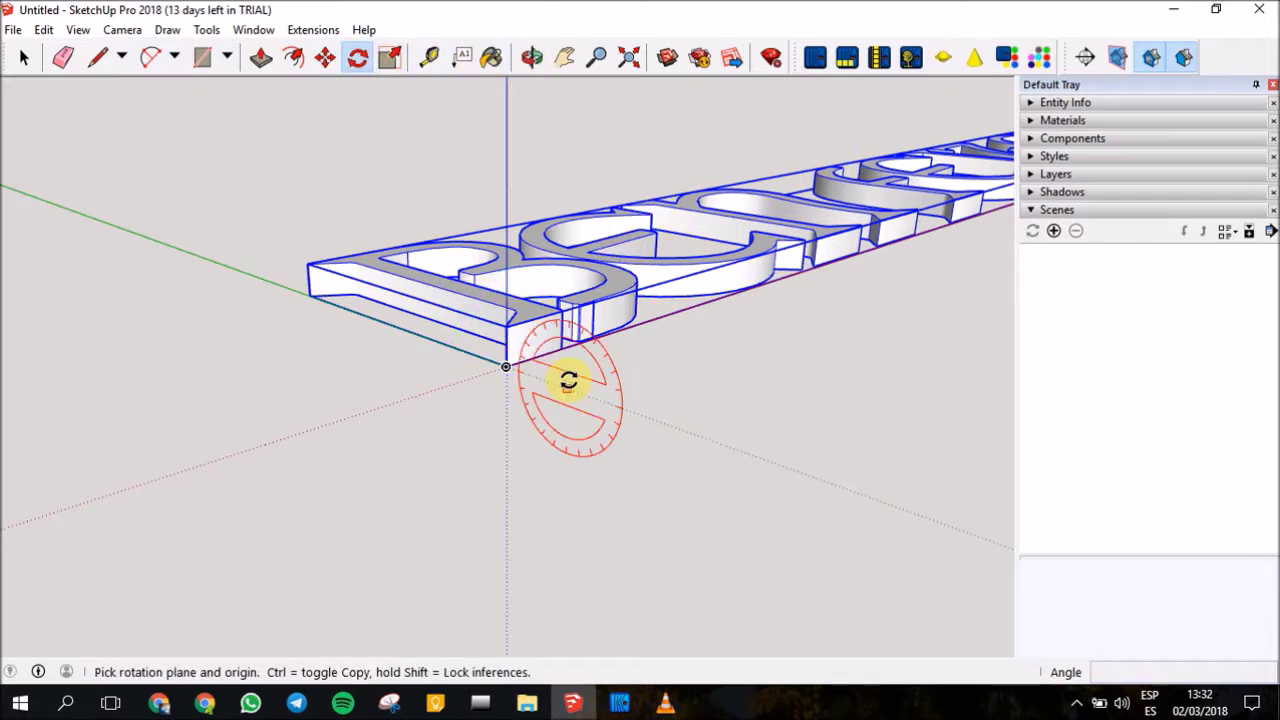
{"action": "left_click", "coordinate": [535, 357]}
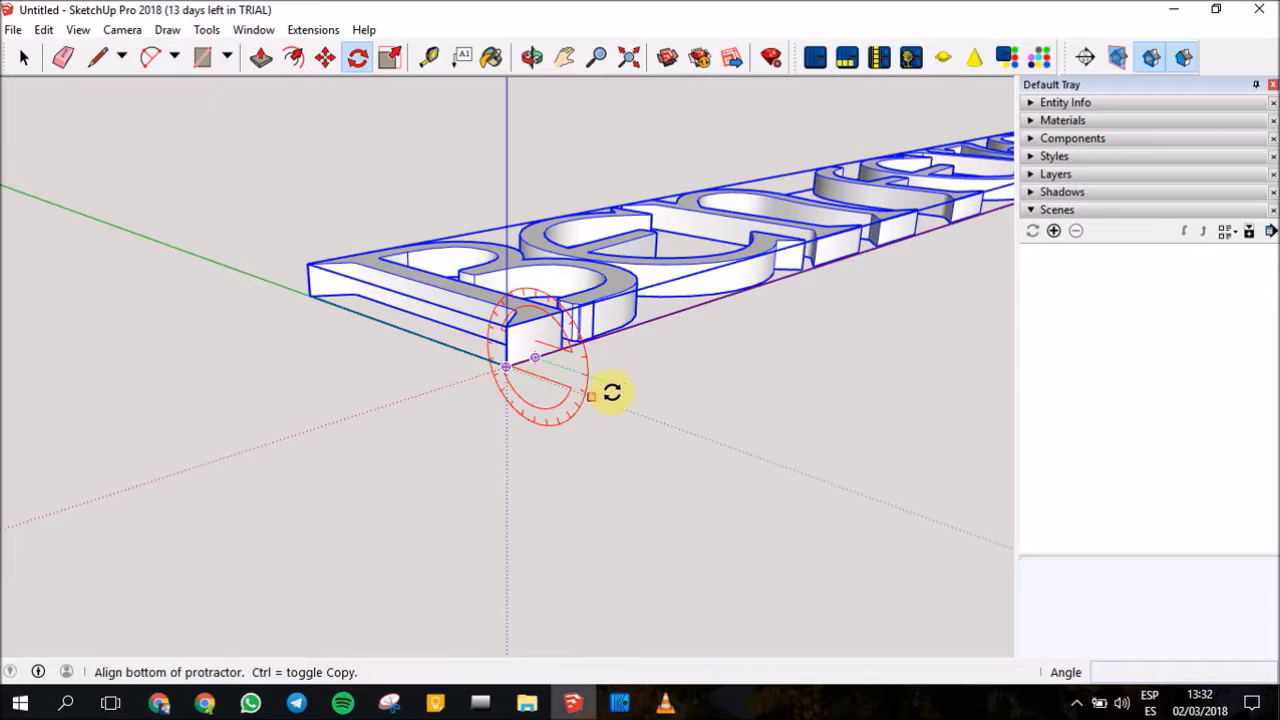
{"action": "left_click", "coordinate": [653, 395]}
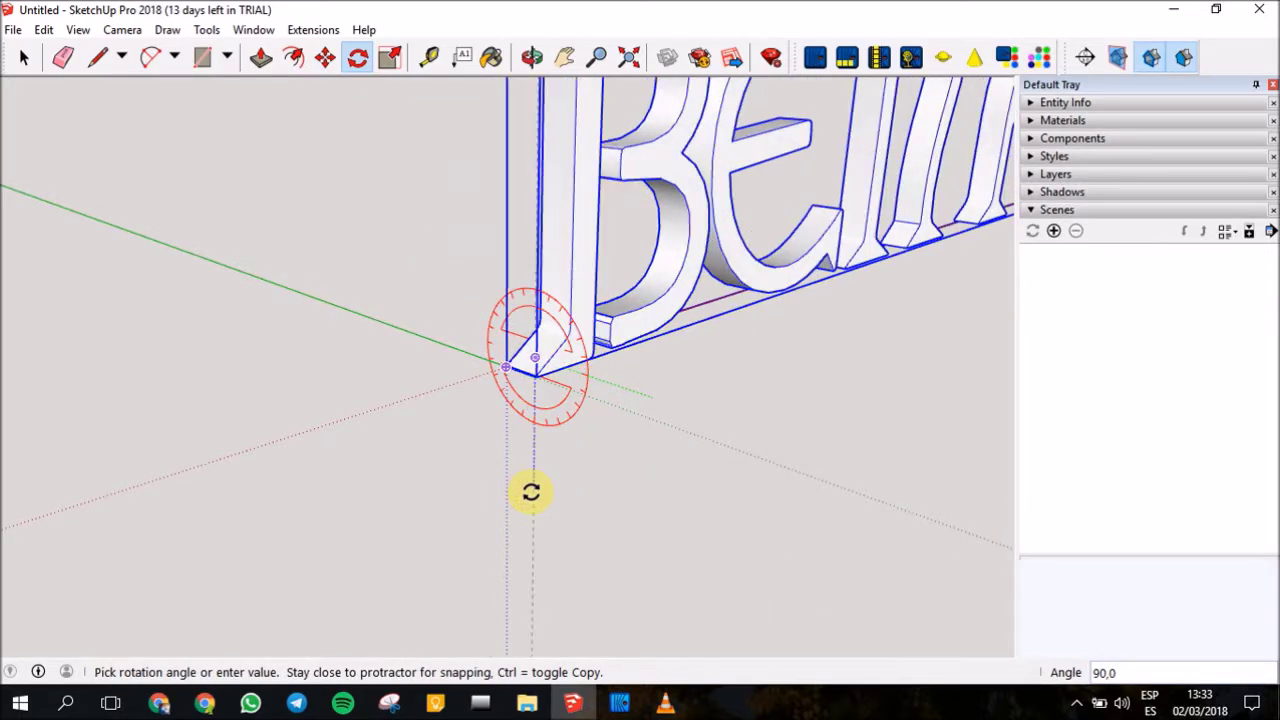
{"action": "left_click", "coordinate": [539, 490]}
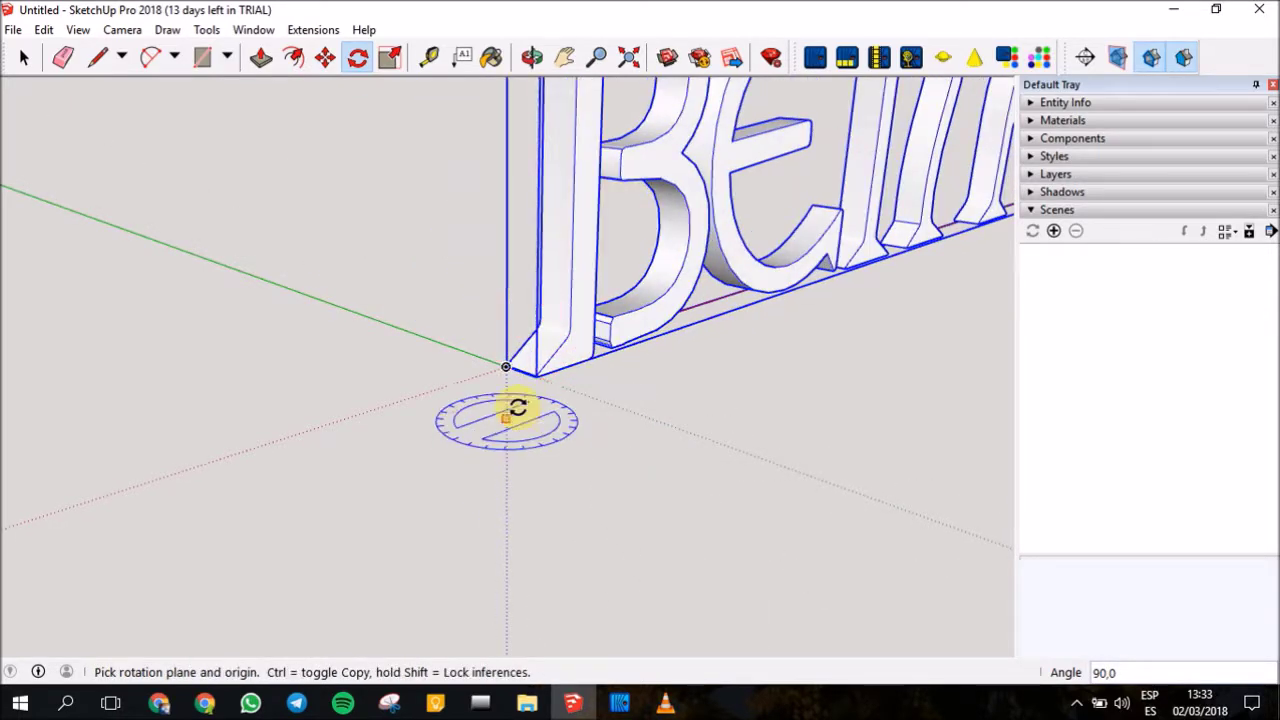
{"action": "scroll", "coordinate": [515, 415], "scroll_direction": "down", "scroll_amount": 3}
{"action": "scroll", "coordinate": [508, 400], "scroll_direction": "down", "scroll_amount": 3}
{"action": "scroll", "coordinate": [508, 390], "scroll_direction": "down", "scroll_amount": 1}
{"action": "scroll", "coordinate": [934, 296], "scroll_direction": "up", "scroll_amount": 2}
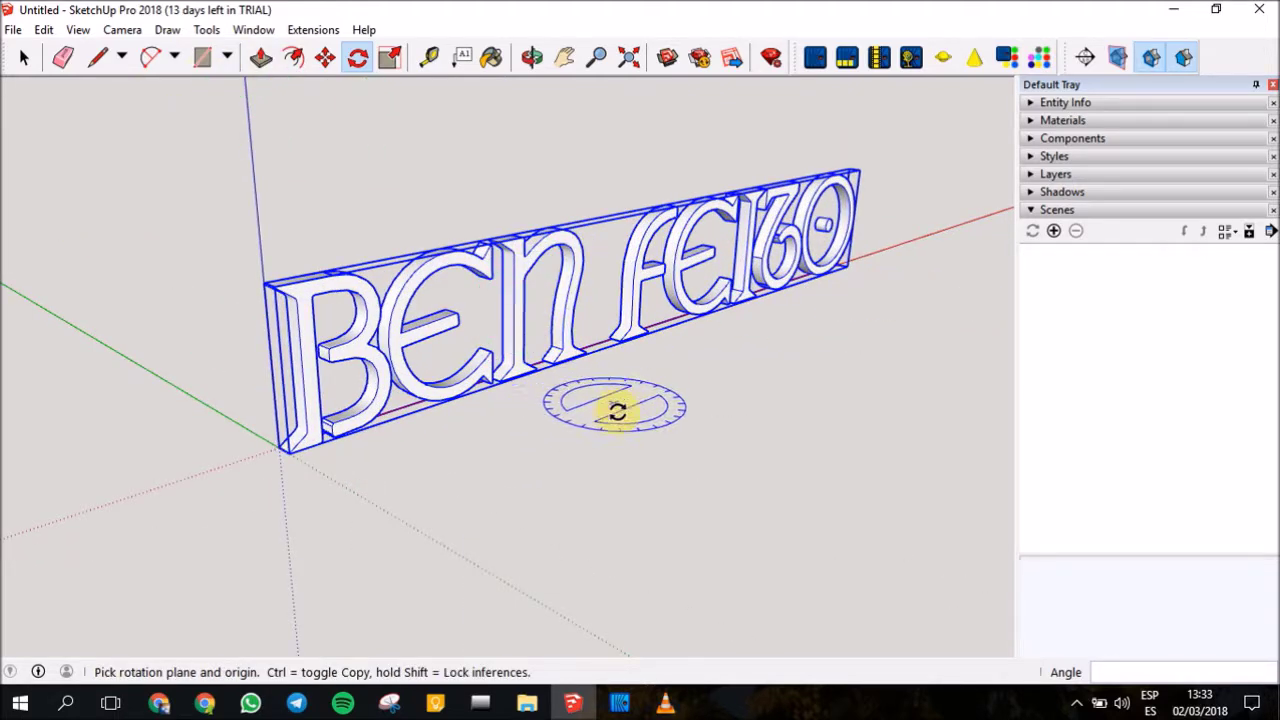
{"action": "middle_click", "coordinate": [645, 430]}
{"action": "mouse_move", "coordinate": [663, 320]}
{"action": "middle_mouse_down"}
{"action": "mouse_move", "coordinate": [617, 371]}
{"action": "mouse_move", "coordinate": [534, 326]}
{"action": "mouse_move", "coordinate": [534, 154]}
{"action": "mouse_move", "coordinate": [734, 435]}
{"action": "mouse_move", "coordinate": [783, 305]}
{"action": "mouse_move", "coordinate": [703, 289]}
{"action": "mouse_move", "coordinate": [723, 360]}
{"action": "mouse_move", "coordinate": [763, 400]}
{"action": "mouse_move", "coordinate": [822, 422]}
{"action": "mouse_move", "coordinate": [895, 256]}
{"action": "middle_mouse_up"}
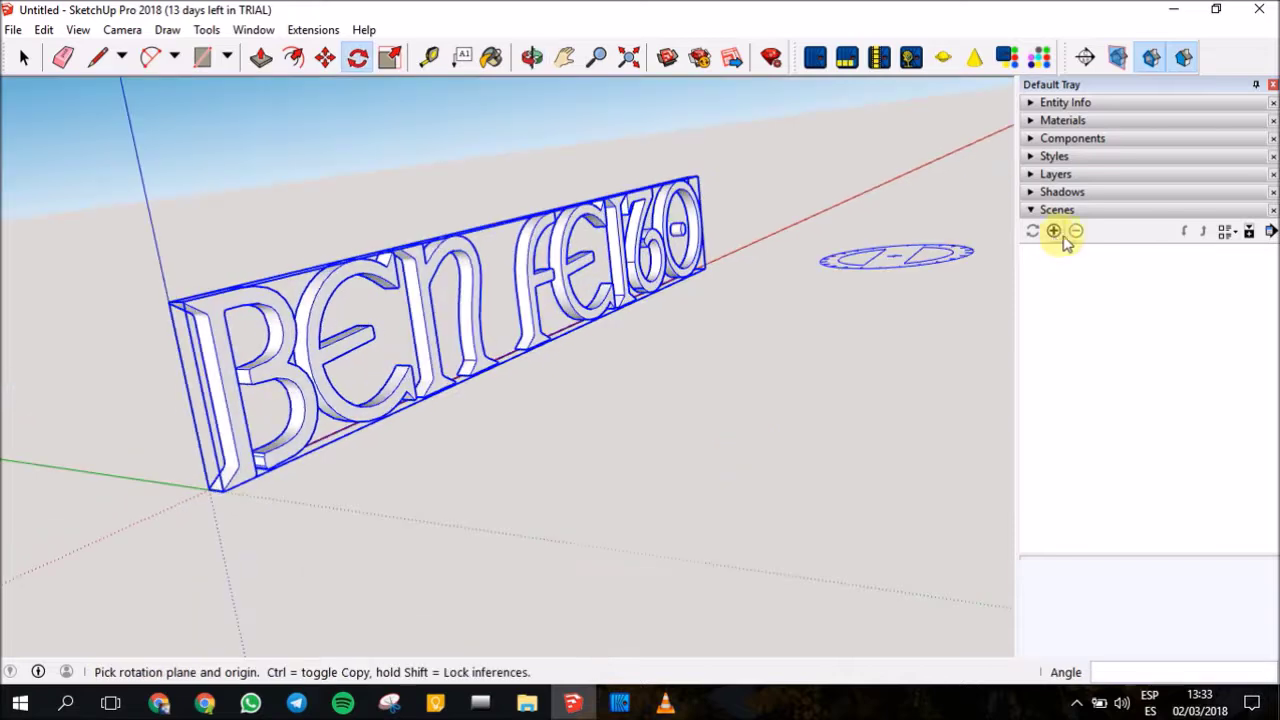
Save the current view as Scene 1, orbit to a new oblique angle, and save Scene 2
{"action": "left_click", "coordinate": [1054, 234]}
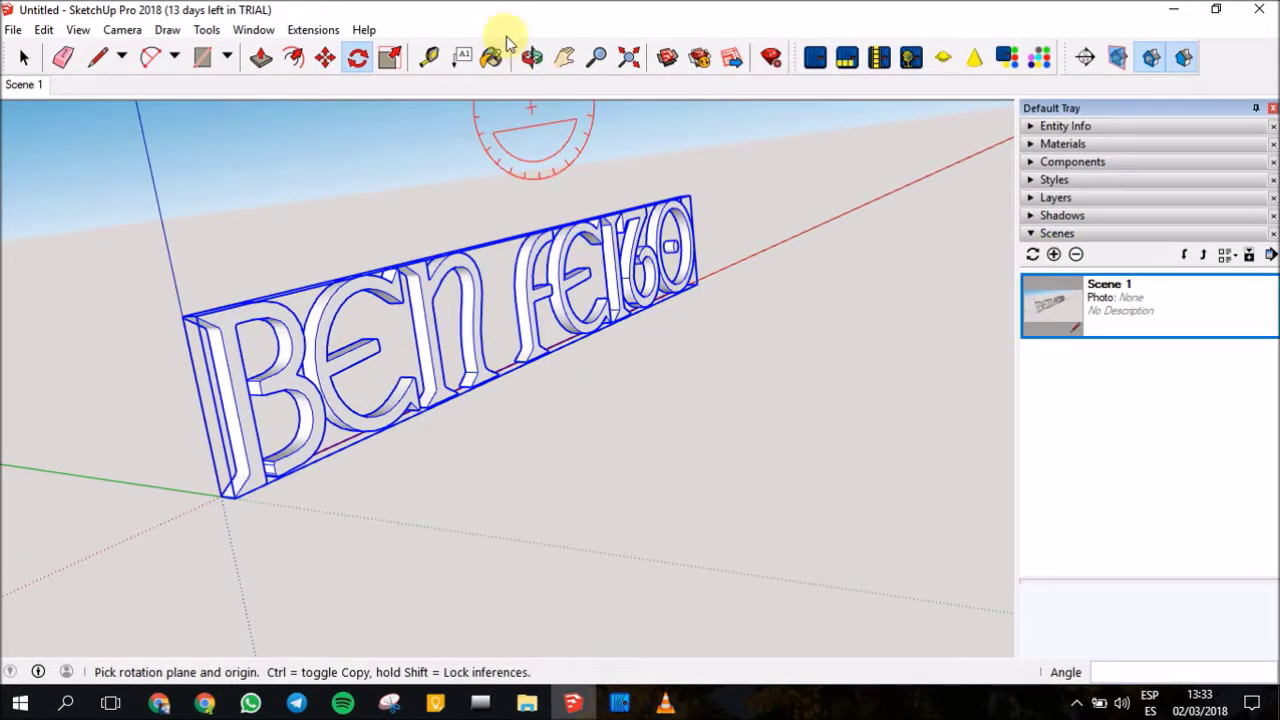
{"action": "left_click", "coordinate": [531, 57]}
{"action": "mouse_move", "coordinate": [620, 376]}
{"action": "left_mouse_down"}
{"action": "mouse_move", "coordinate": [437, 386]}
{"action": "mouse_move", "coordinate": [371, 357]}
{"action": "mouse_move", "coordinate": [756, 415]}
{"action": "mouse_move", "coordinate": [477, 429]}
{"action": "mouse_move", "coordinate": [420, 400]}
{"action": "mouse_move", "coordinate": [461, 393]}
{"action": "mouse_move", "coordinate": [451, 400]}
{"action": "mouse_move", "coordinate": [474, 340]}
{"action": "mouse_move", "coordinate": [494, 351]}
{"action": "mouse_move", "coordinate": [490, 373]}
{"action": "mouse_move", "coordinate": [531, 371]}
{"action": "mouse_move", "coordinate": [609, 466]}
{"action": "mouse_move", "coordinate": [538, 337]}
{"action": "left_mouse_up"}
{"action": "mouse_move", "coordinate": [665, 418]}
{"action": "left_mouse_down"}
{"action": "mouse_move", "coordinate": [717, 371]}
{"action": "mouse_move", "coordinate": [617, 366]}
{"action": "mouse_move", "coordinate": [571, 423]}
{"action": "mouse_move", "coordinate": [770, 421]}
{"action": "mouse_move", "coordinate": [803, 314]}
{"action": "mouse_move", "coordinate": [884, 305]}
{"action": "left_mouse_up"}
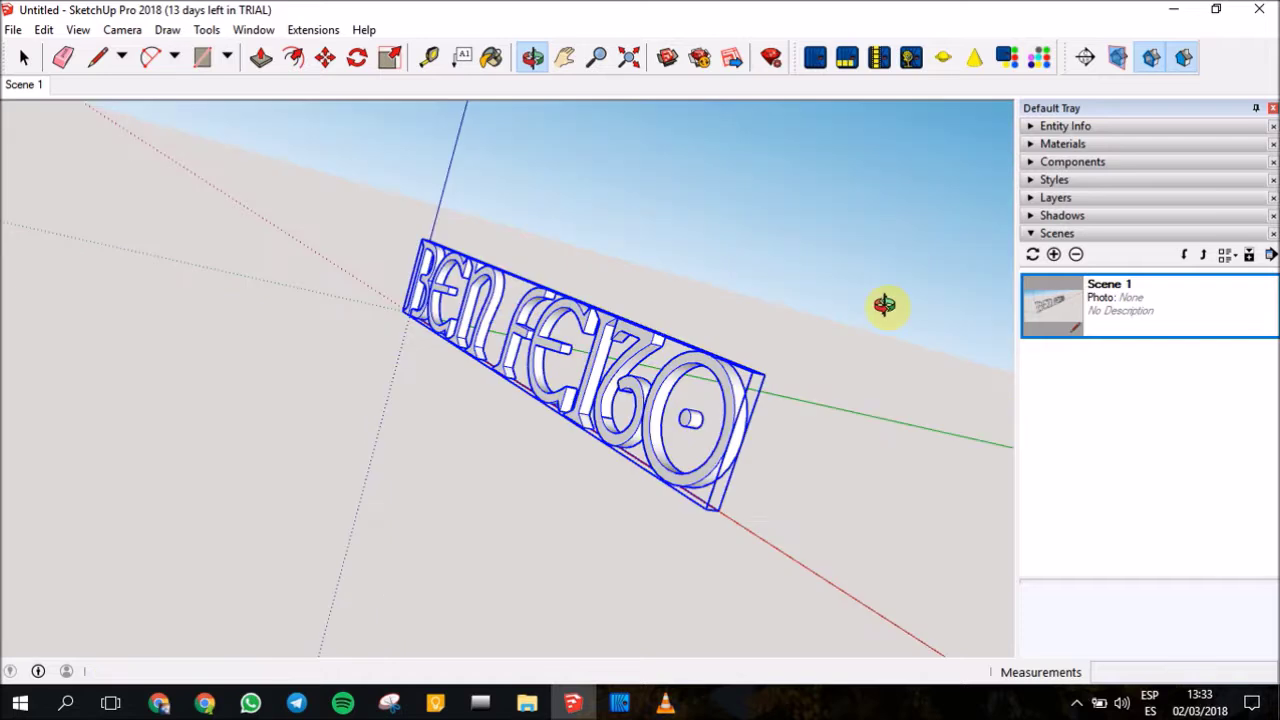
{"action": "left_click", "coordinate": [1060, 255]}
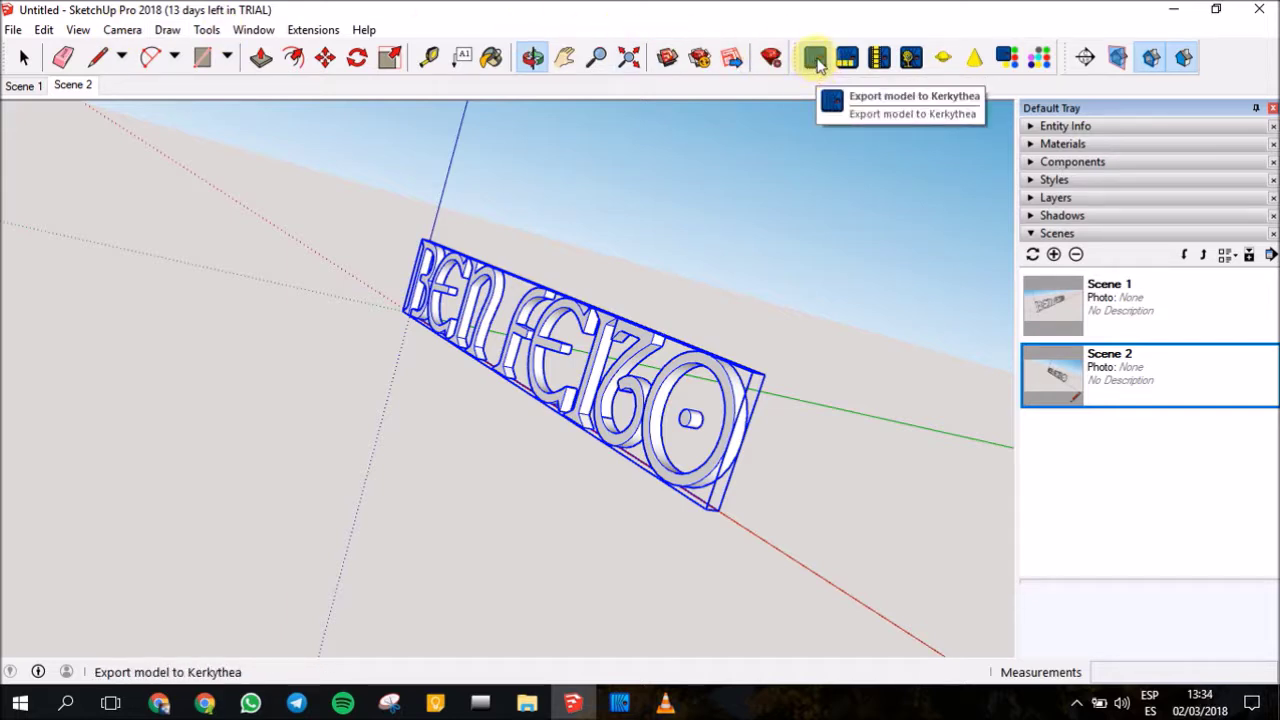
{"action": "left_click", "coordinate": [815, 62]}
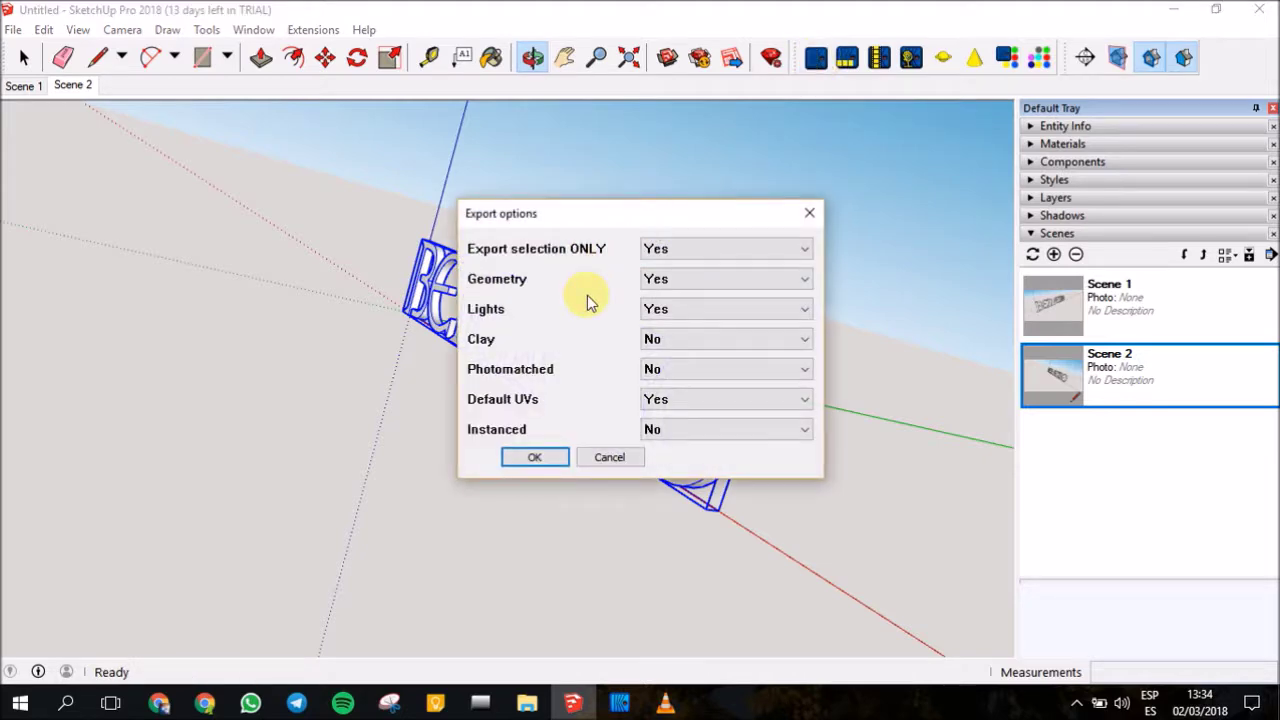
Accept the export options and save the Kerkythea file as 'modelo' in a new Escritorio\render folder
{"action": "left_click", "coordinate": [535, 458]}
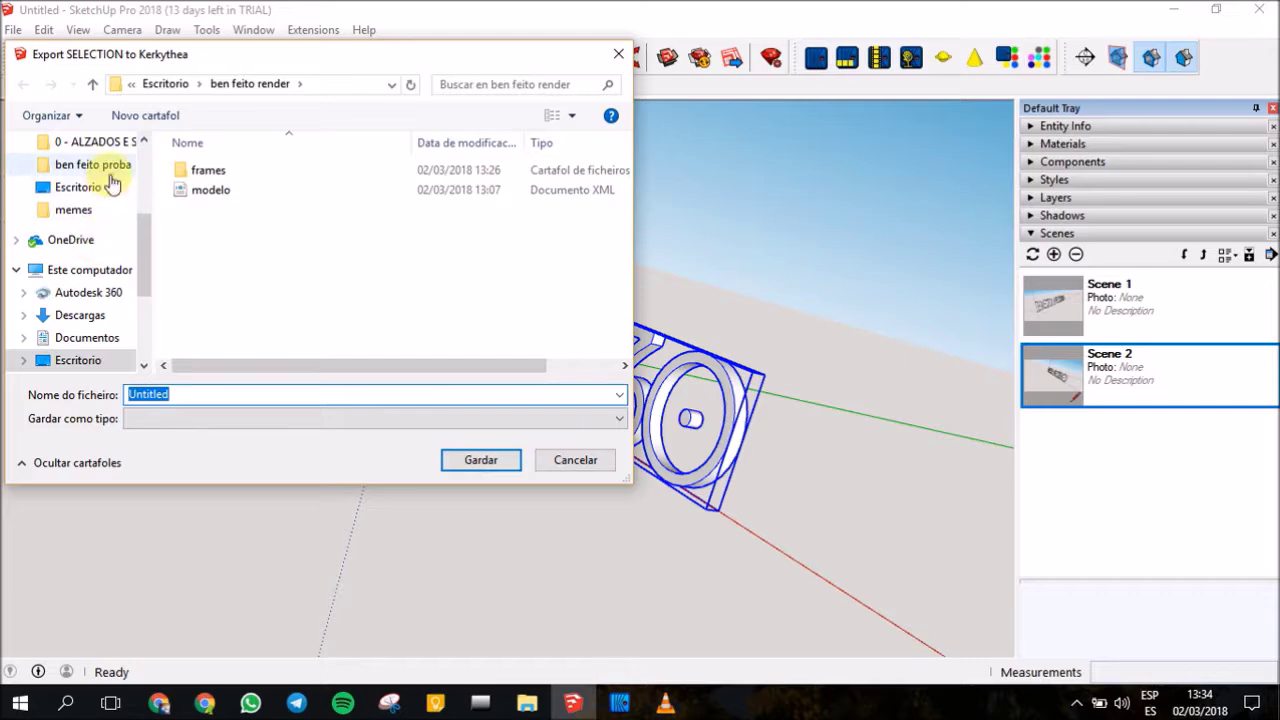
{"action": "left_click", "coordinate": [105, 187]}
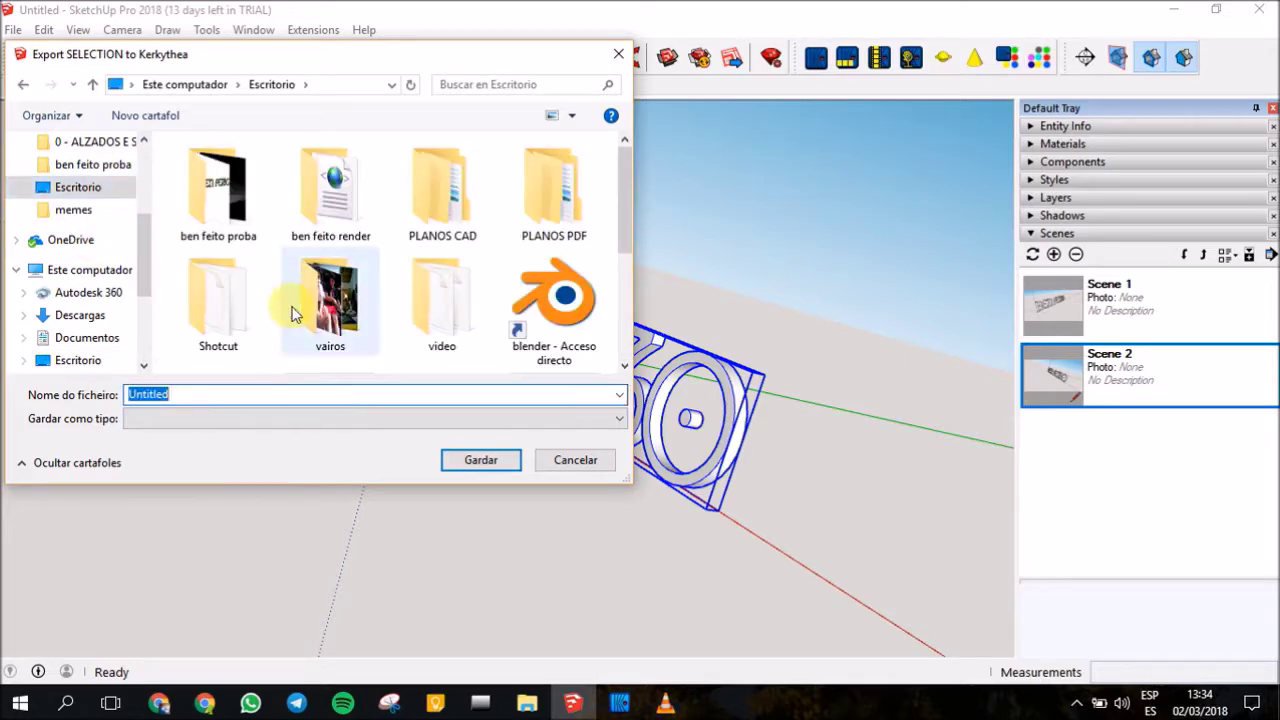
{"action": "left_click", "coordinate": [166, 116]}
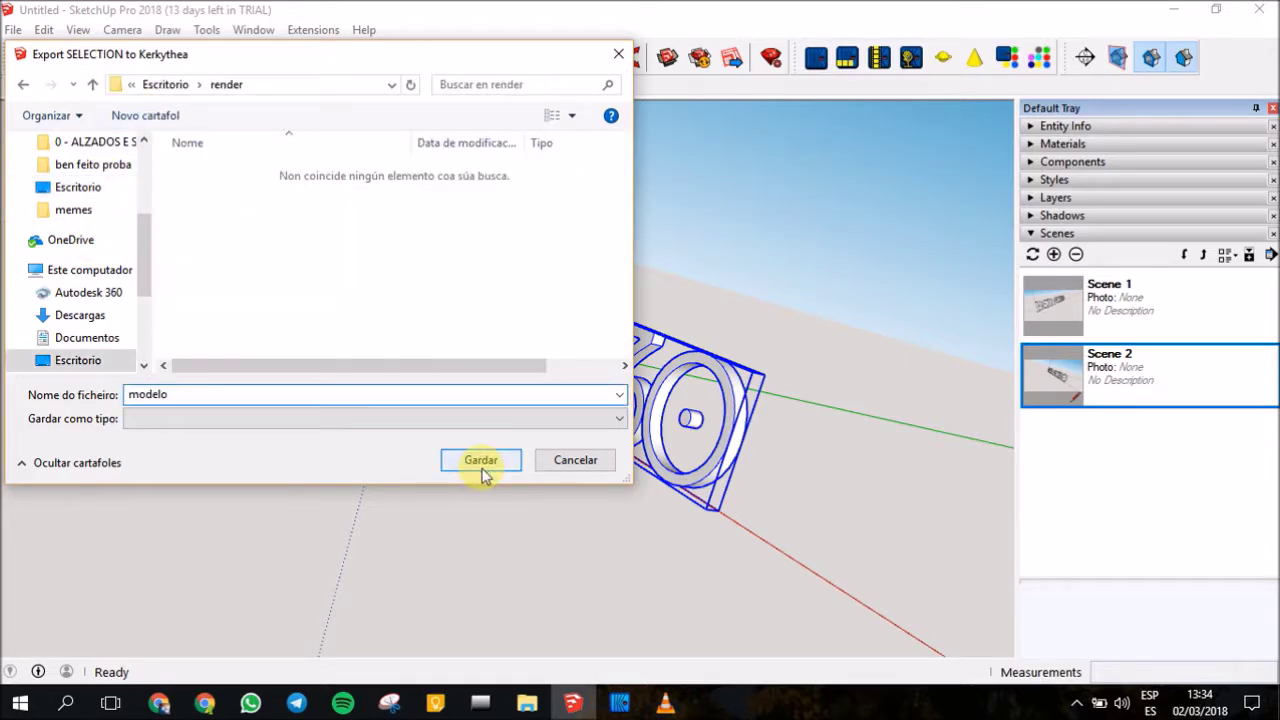
{"action": "left_click", "coordinate": [481, 460]}
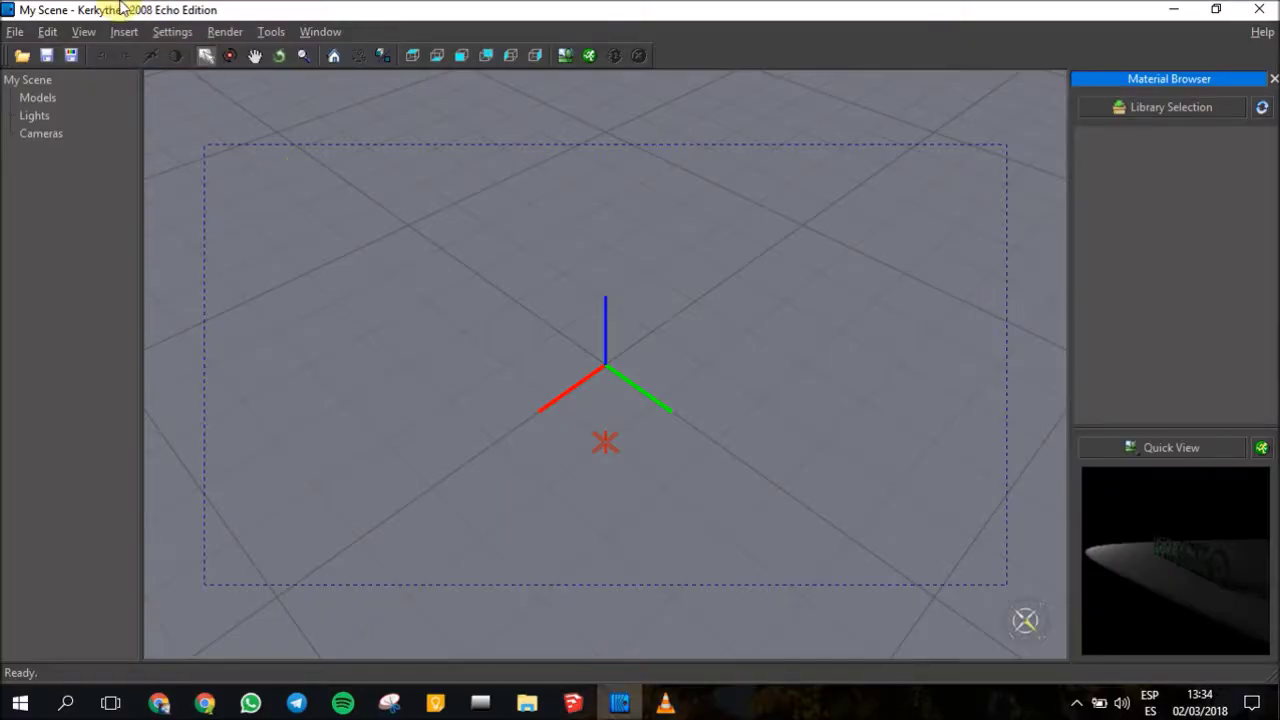
Open modelo.xml from the desktop render folder and check the Scene 1 camera's options
{"action": "left_click", "coordinate": [25, 58]}
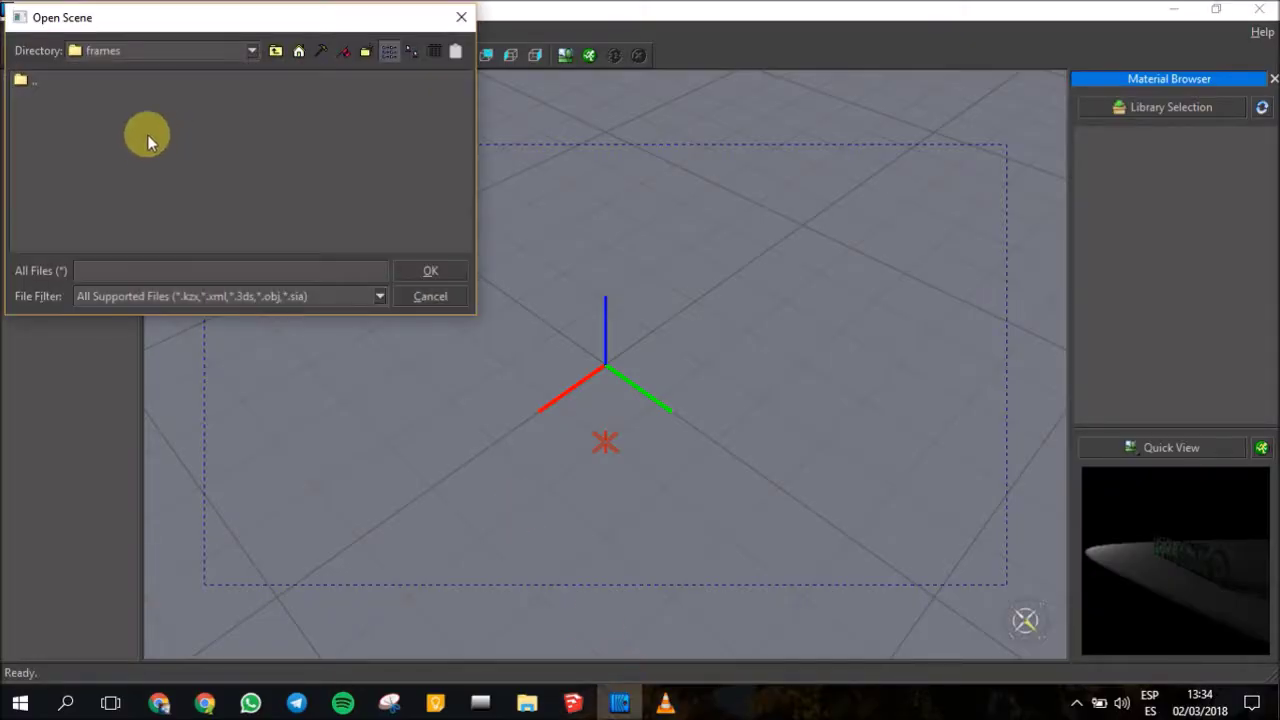
{"action": "left_click", "coordinate": [345, 60]}
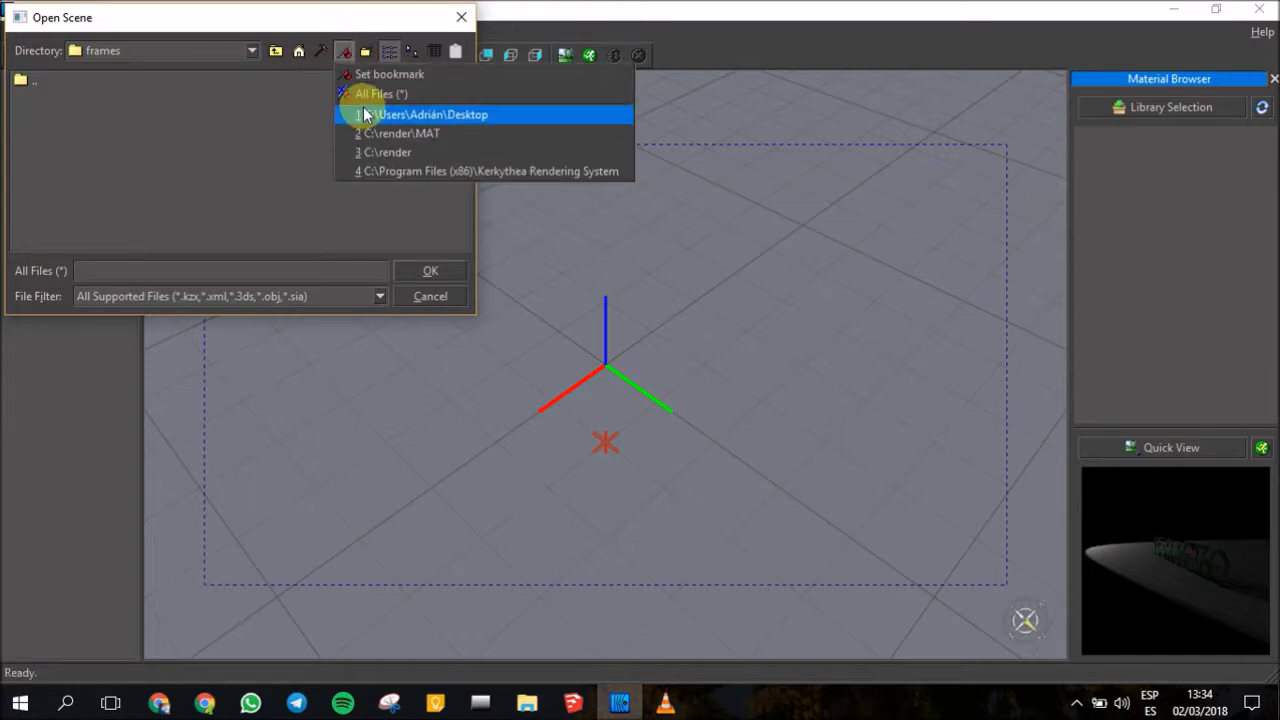
{"action": "left_click", "coordinate": [355, 113]}
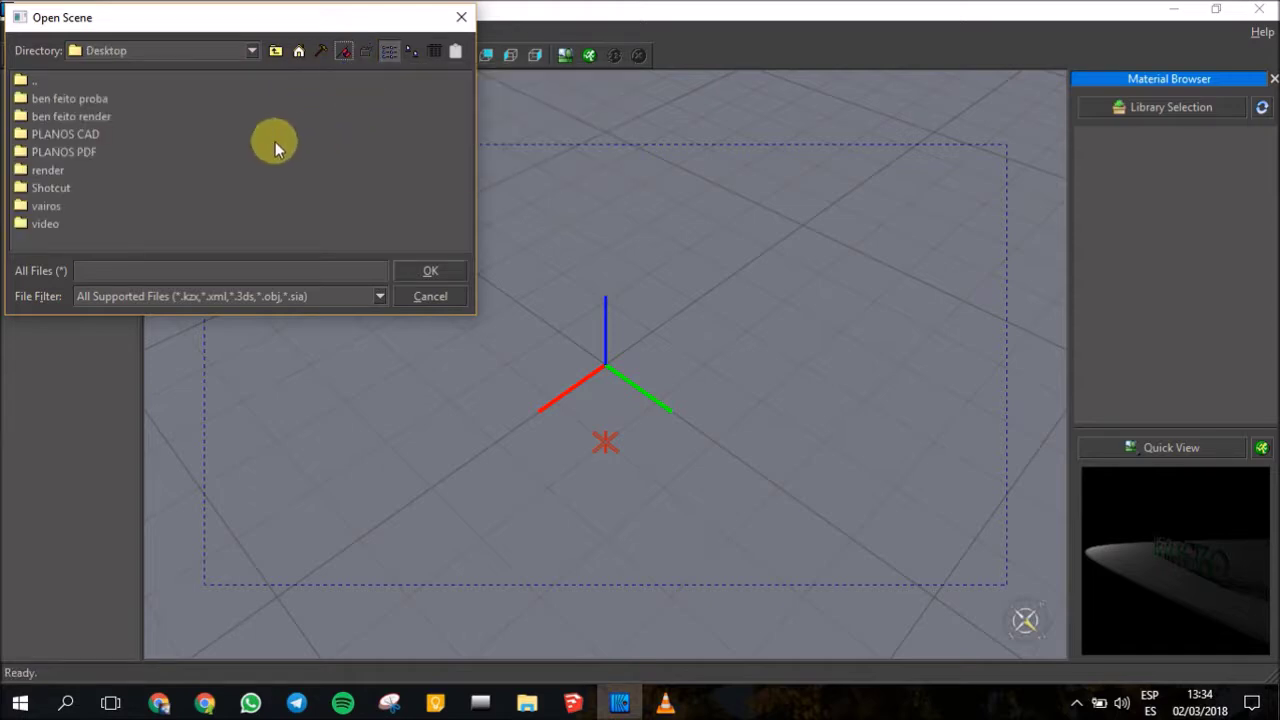
{"action": "double_click", "coordinate": [57, 171]}
{"action": "double_click", "coordinate": [60, 99]}
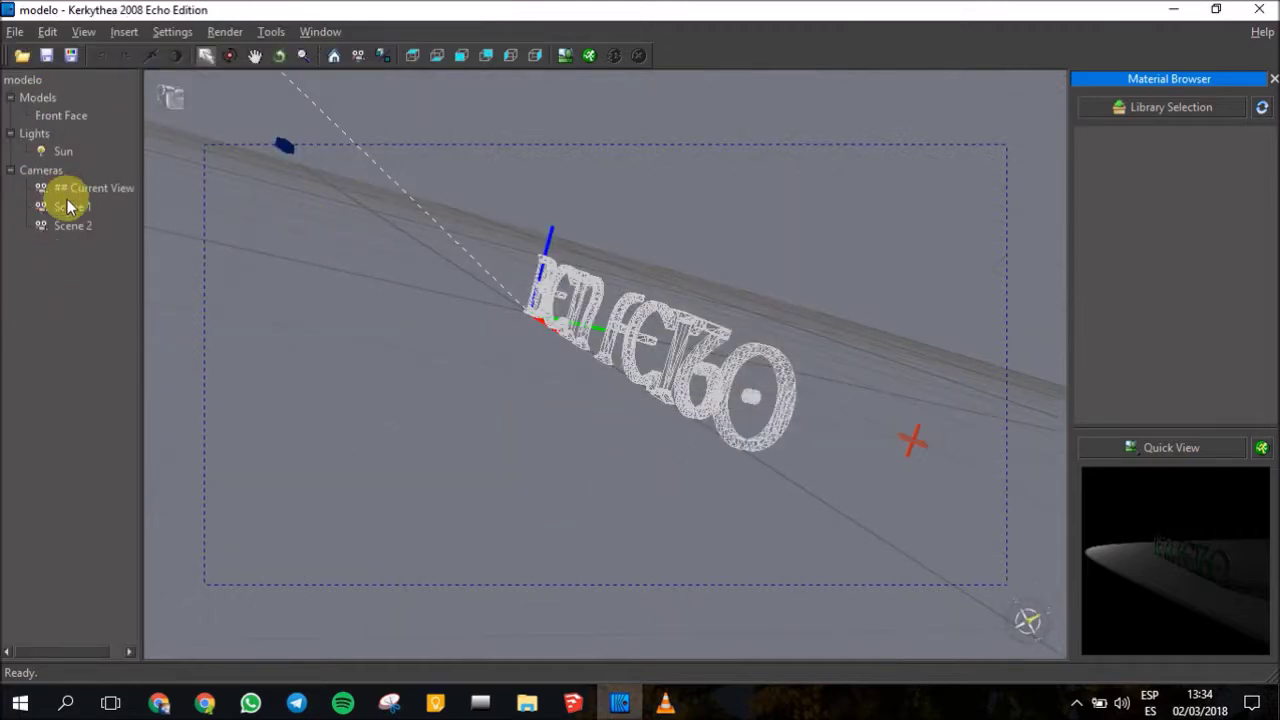
{"action": "right_click", "coordinate": [70, 208]}
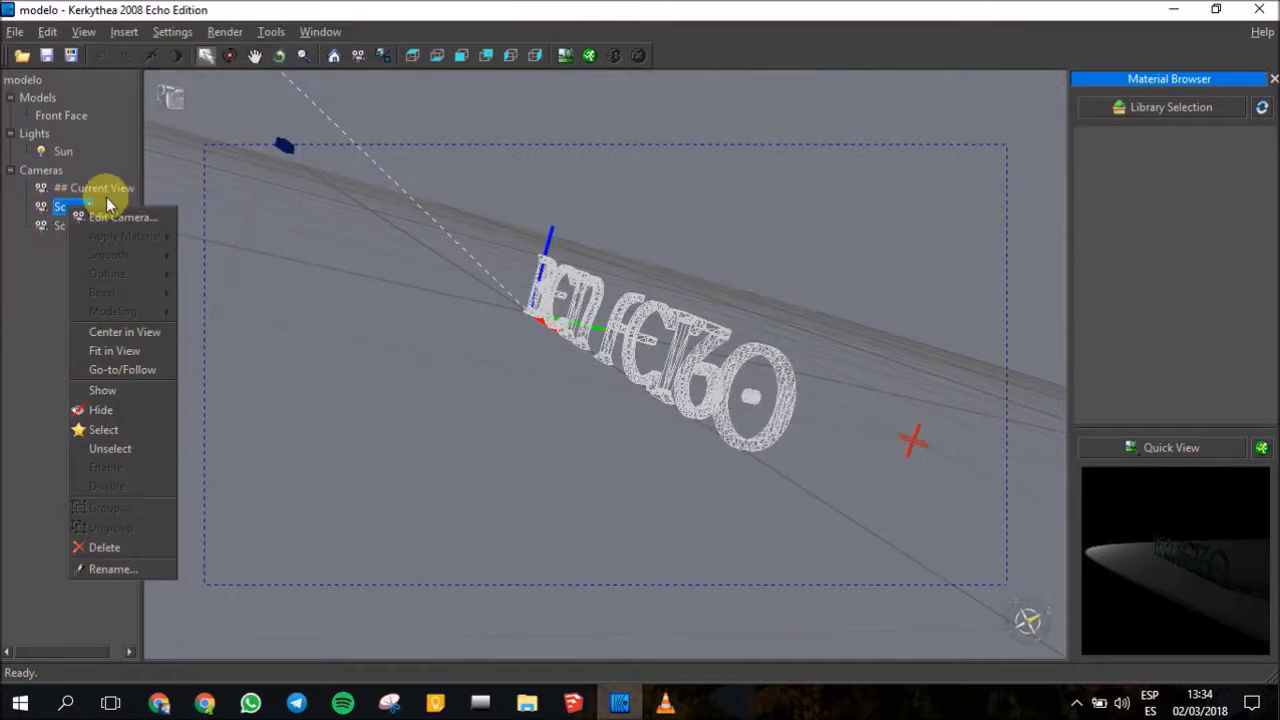
{"action": "left_click", "coordinate": [44, 259]}
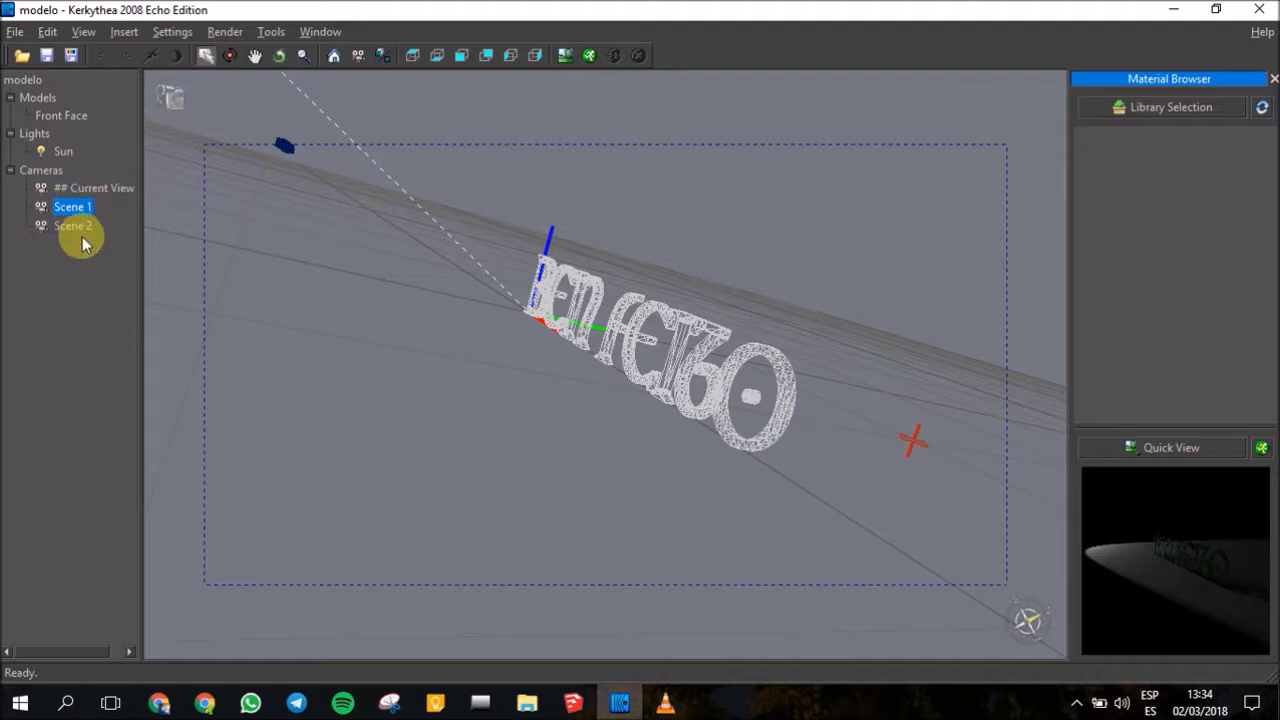
{"action": "left_click", "coordinate": [271, 34]}
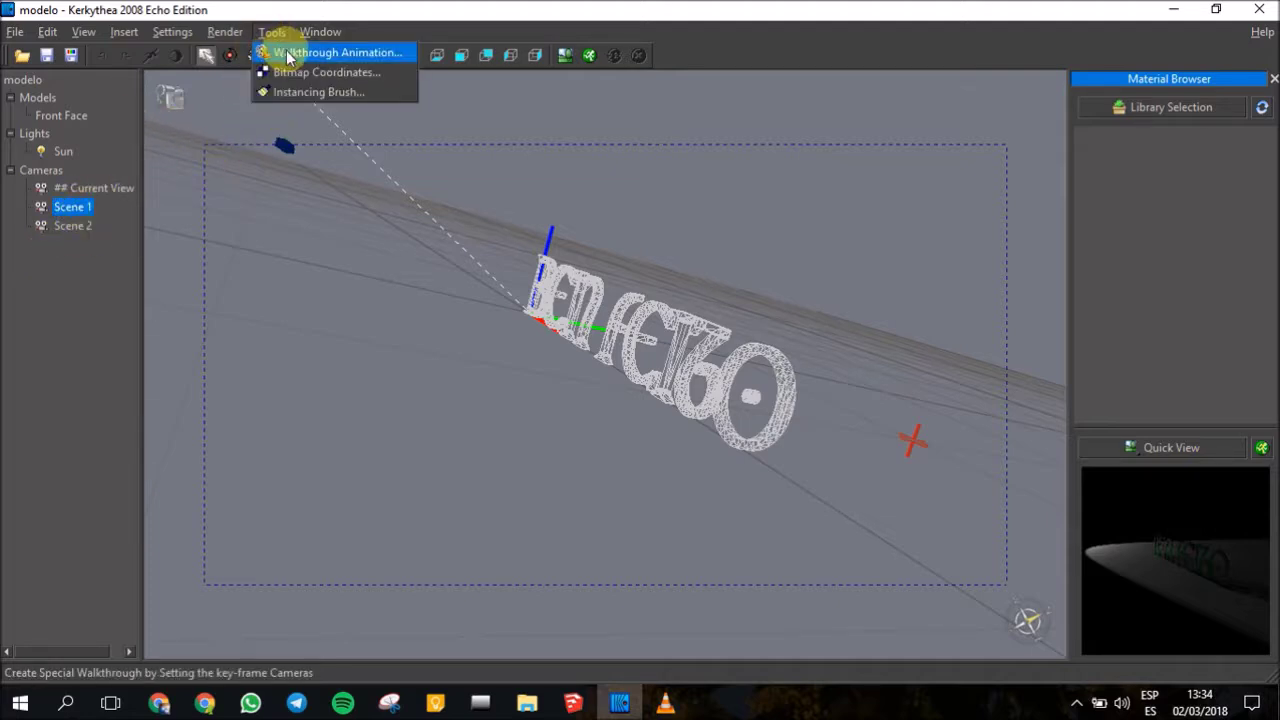
Start a walkthrough animation named video with a 3-second duration at 30 fps
{"action": "left_click", "coordinate": [288, 56]}
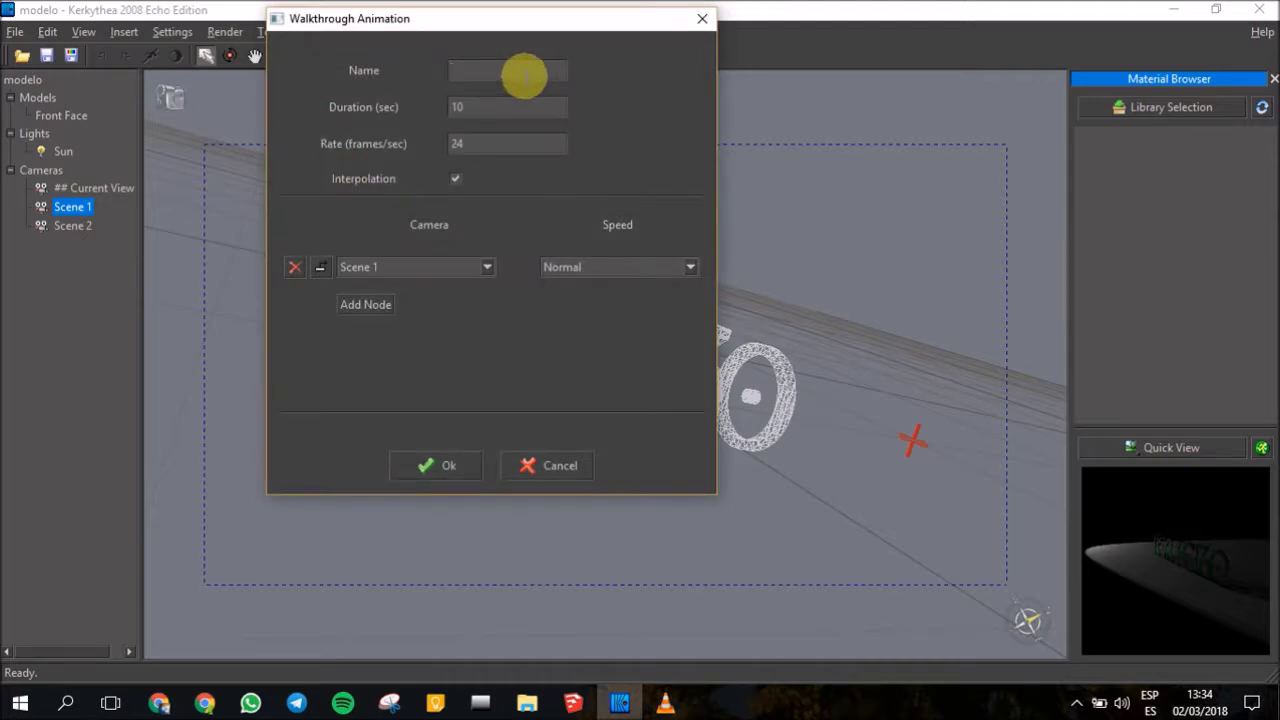
{"action": "type", "text": "video"}
{"action": "key", "text": "Tab"}
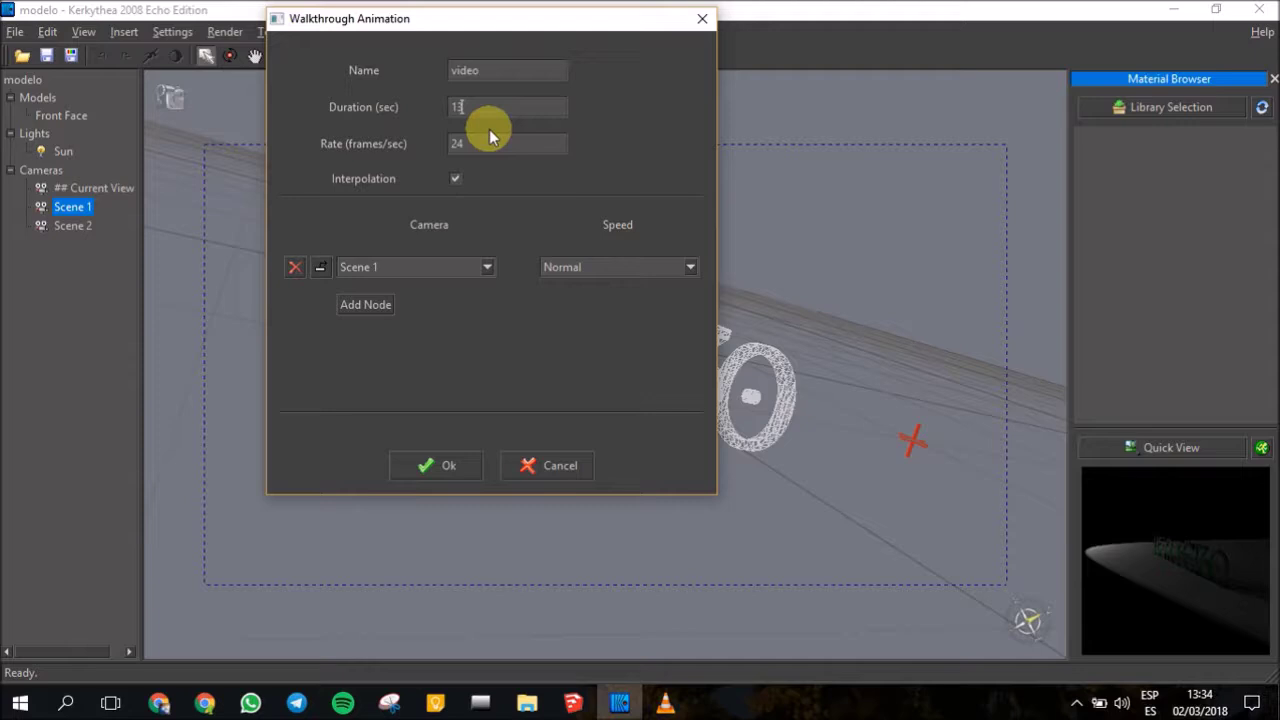
{"action": "key", "text": "Tab"}
{"action": "type", "text": "0"}
Set the animation's camera nodes to run from Scene 1 to Scene 2 and create the video camera
{"action": "left_click", "coordinate": [365, 304]}
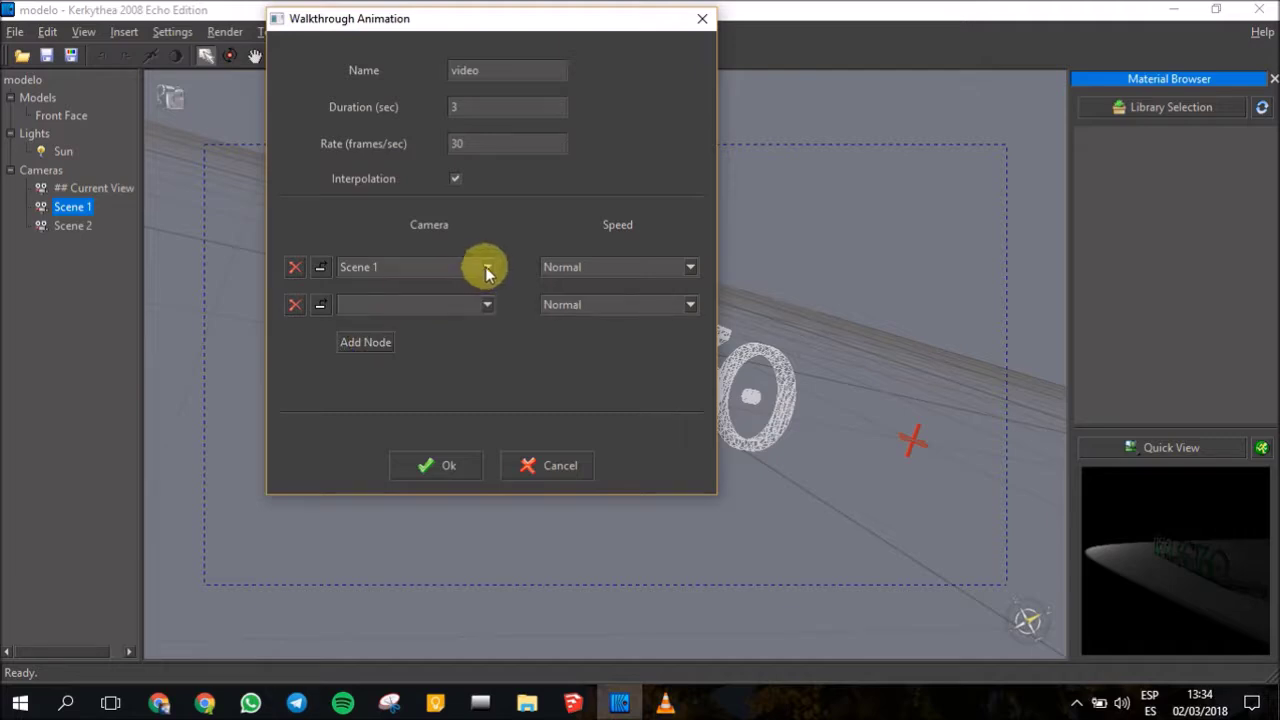
{"action": "left_click", "coordinate": [485, 266]}
{"action": "left_click", "coordinate": [449, 322]}
{"action": "left_click", "coordinate": [467, 308]}
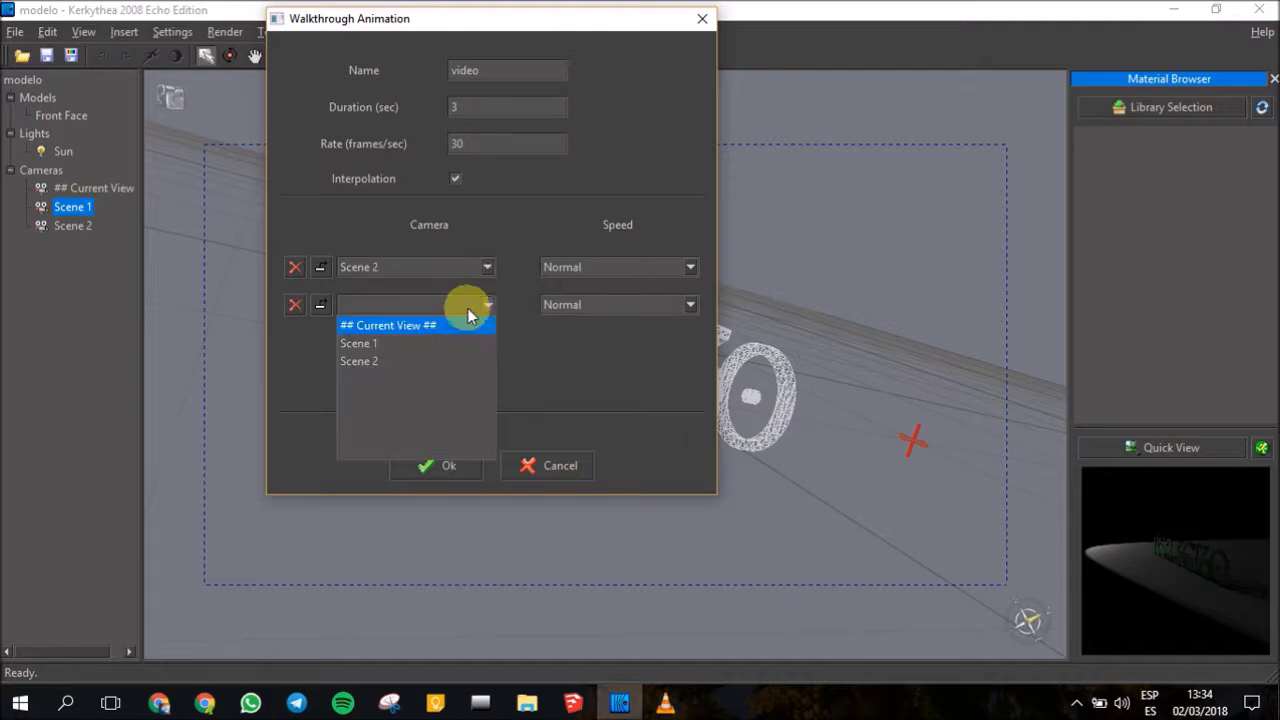
{"action": "left_click", "coordinate": [469, 268]}
{"action": "left_click", "coordinate": [408, 306]}
{"action": "left_click", "coordinate": [472, 305]}
{"action": "left_click", "coordinate": [428, 364]}
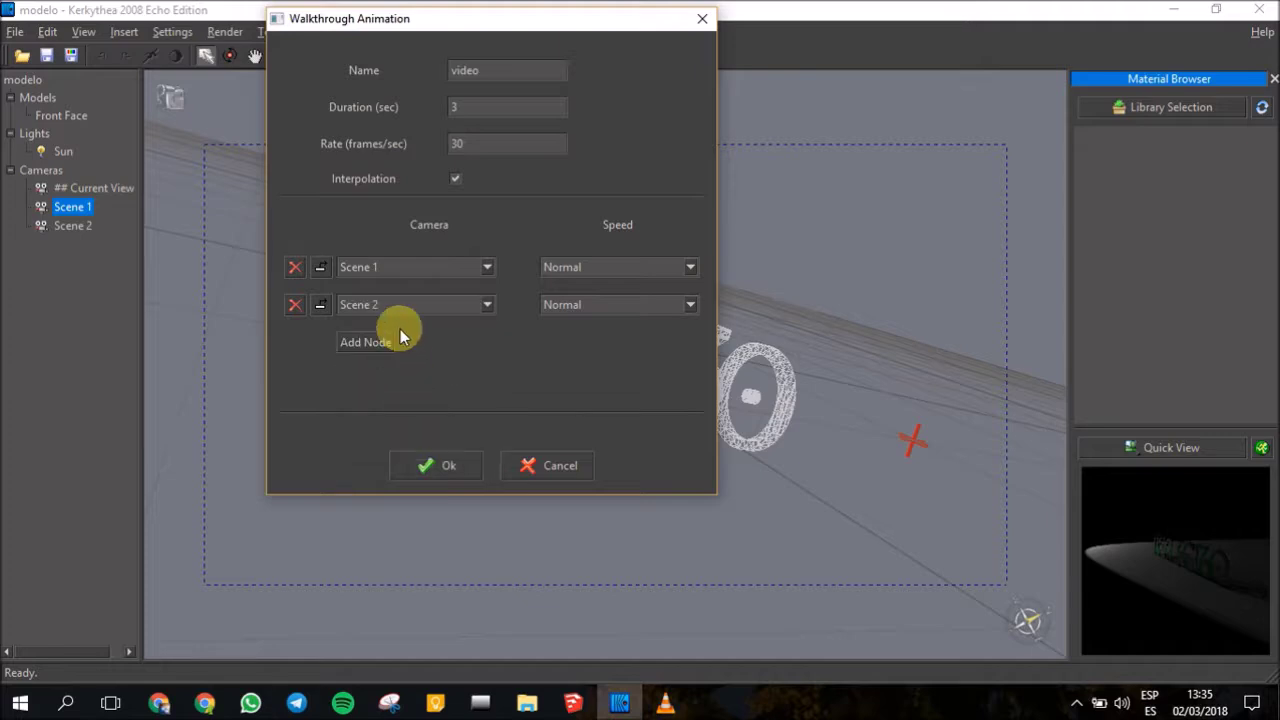
{"action": "left_click", "coordinate": [450, 470]}
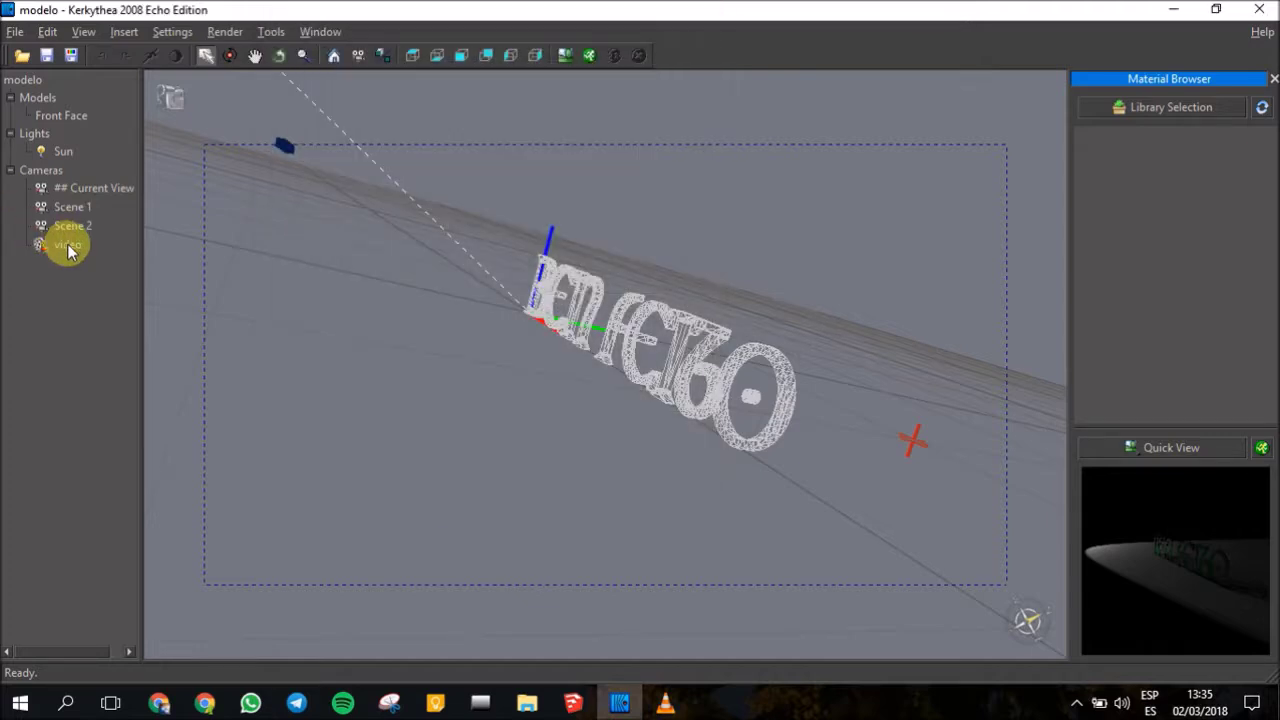
{"action": "right_click", "coordinate": [69, 251]}
Set the video camera's resolution to 1280*720
{"action": "left_click", "coordinate": [104, 256]}
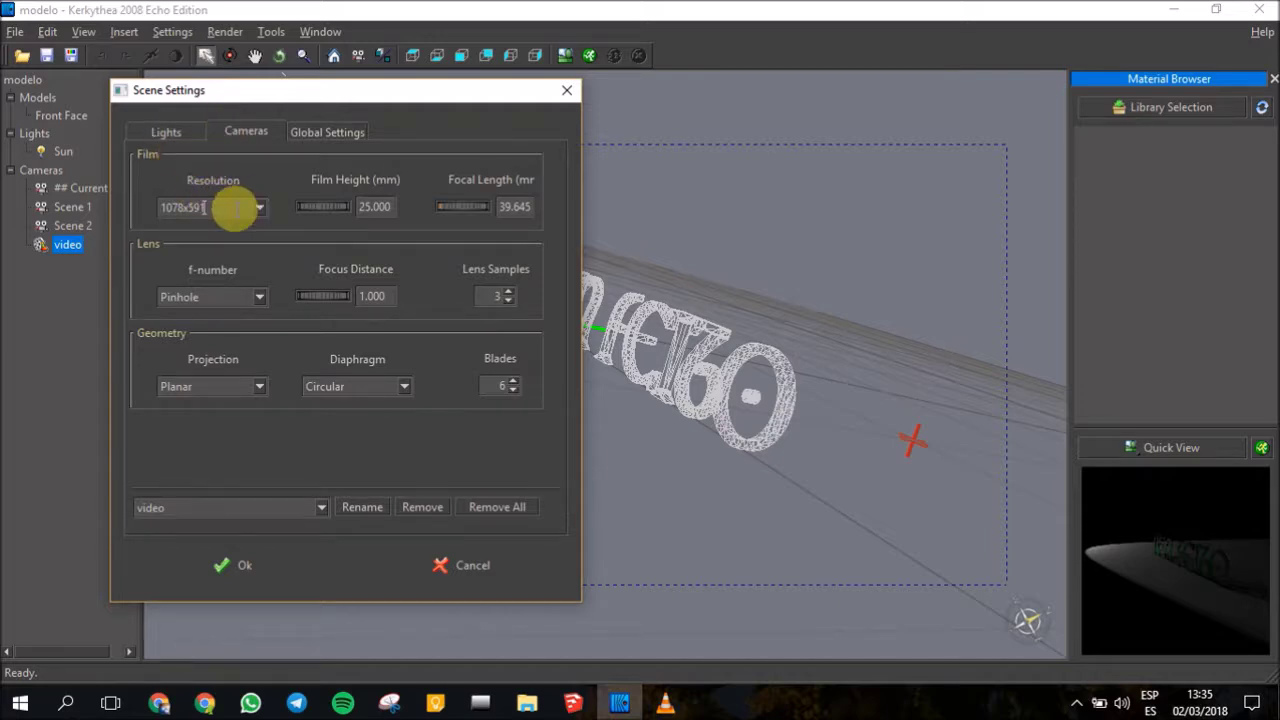
{"action": "left_click_drag", "start_coordinate": [230, 209], "coordinate": [117, 217]}
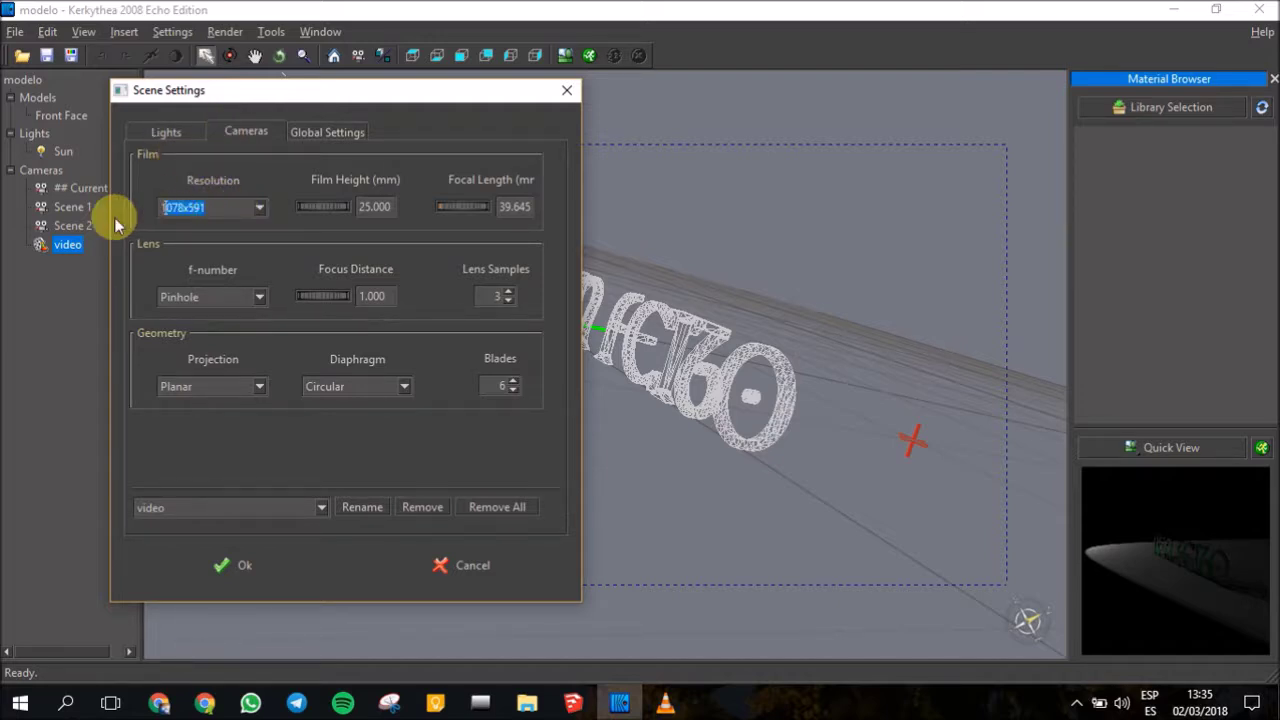
{"action": "type", "text": "1280*720"}
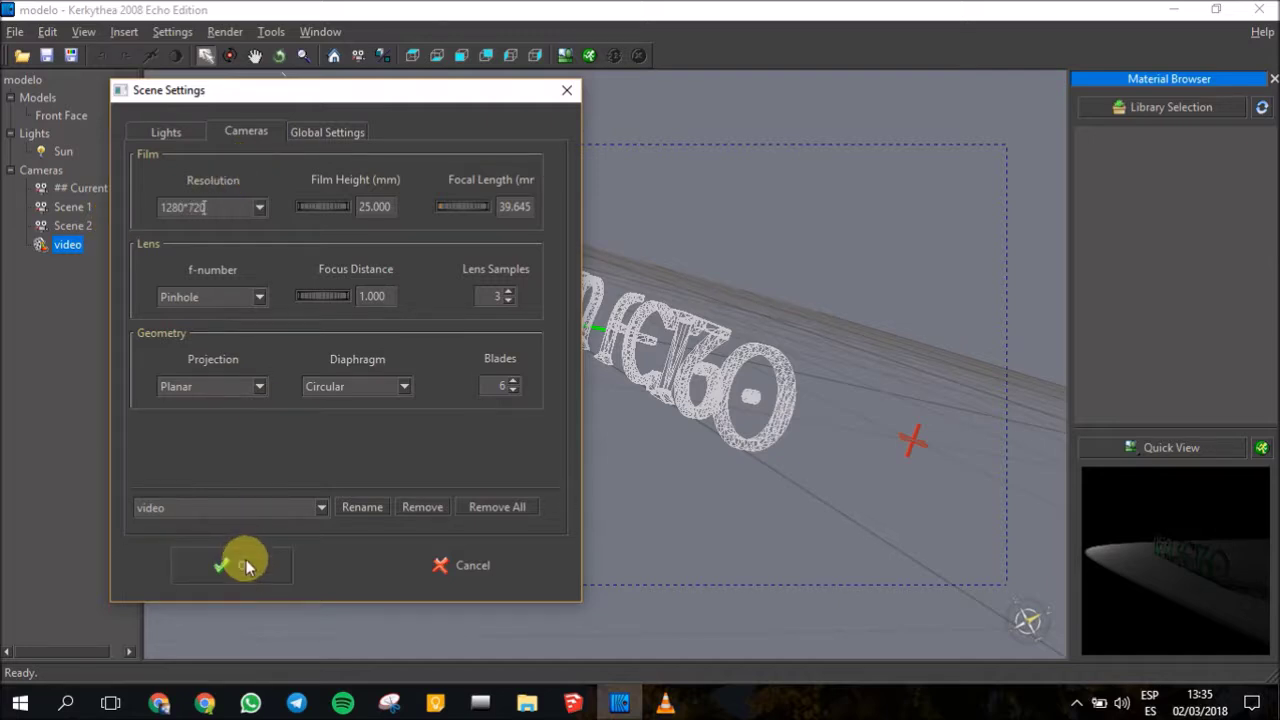
{"action": "left_click", "coordinate": [246, 566]}
Look through the video camera to check what it frames
{"action": "right_click", "coordinate": [62, 244]}
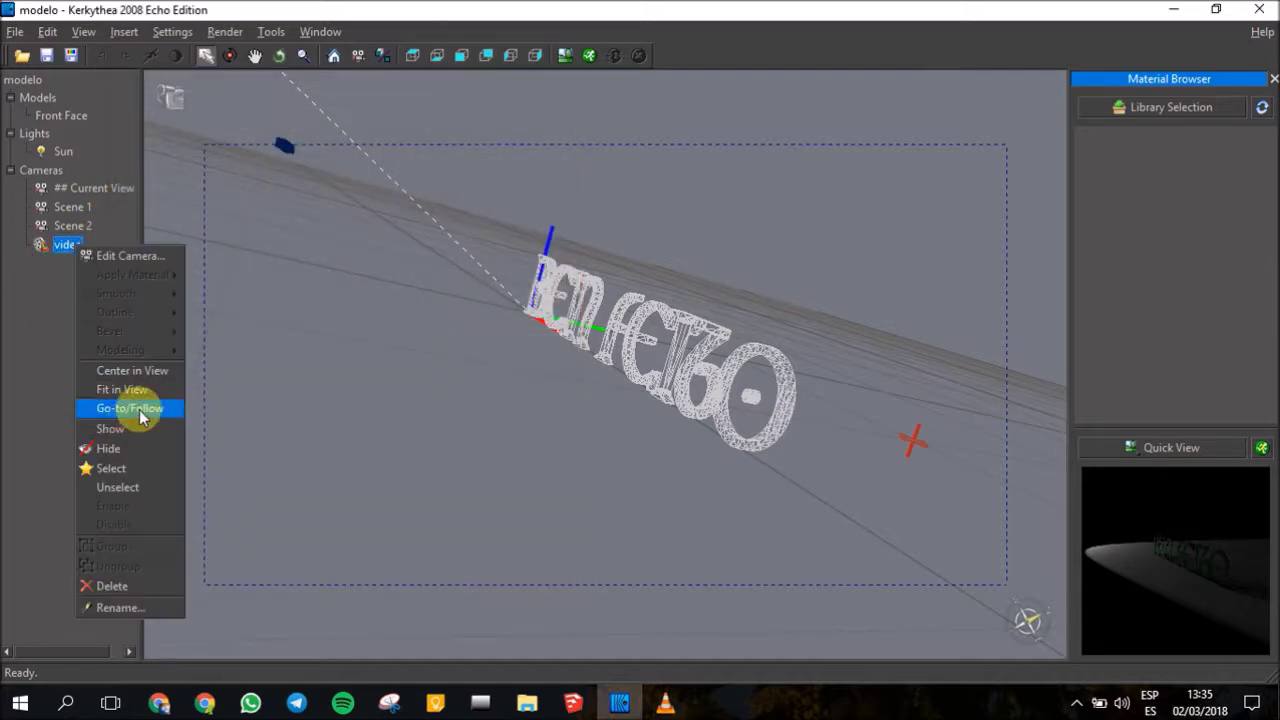
{"action": "left_click", "coordinate": [136, 412]}
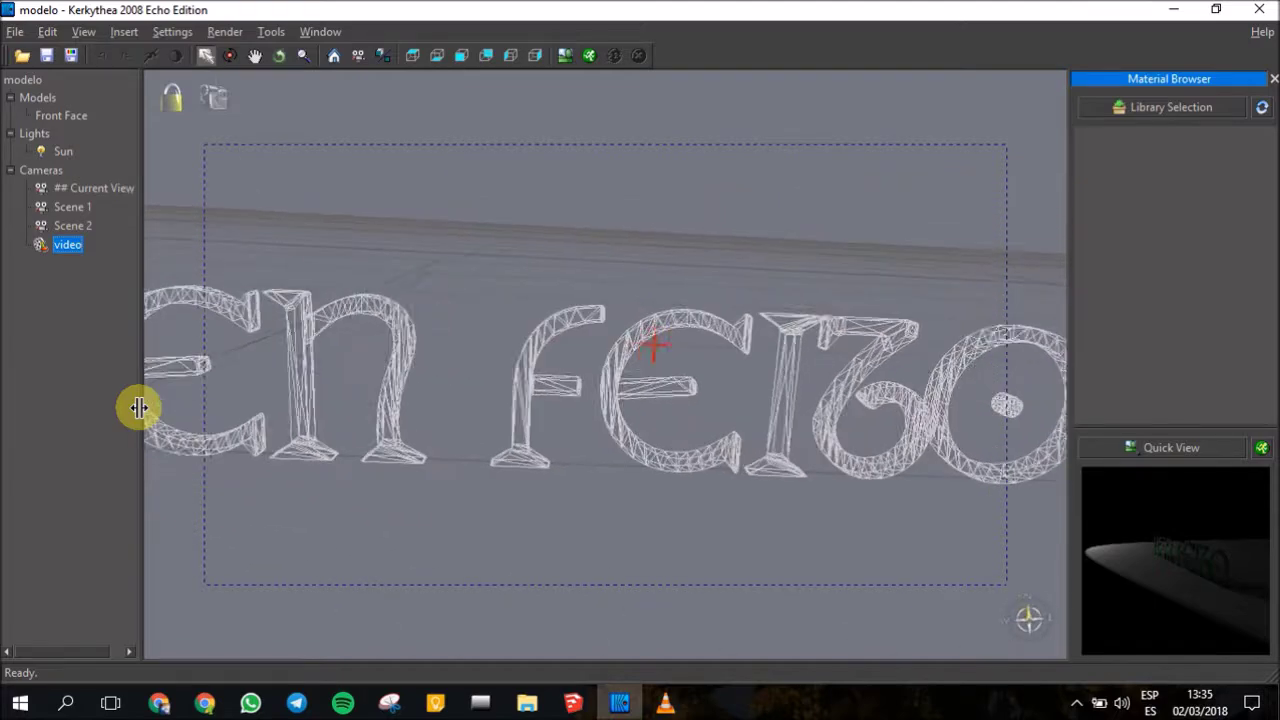
{"action": "right_click", "coordinate": [66, 247]}
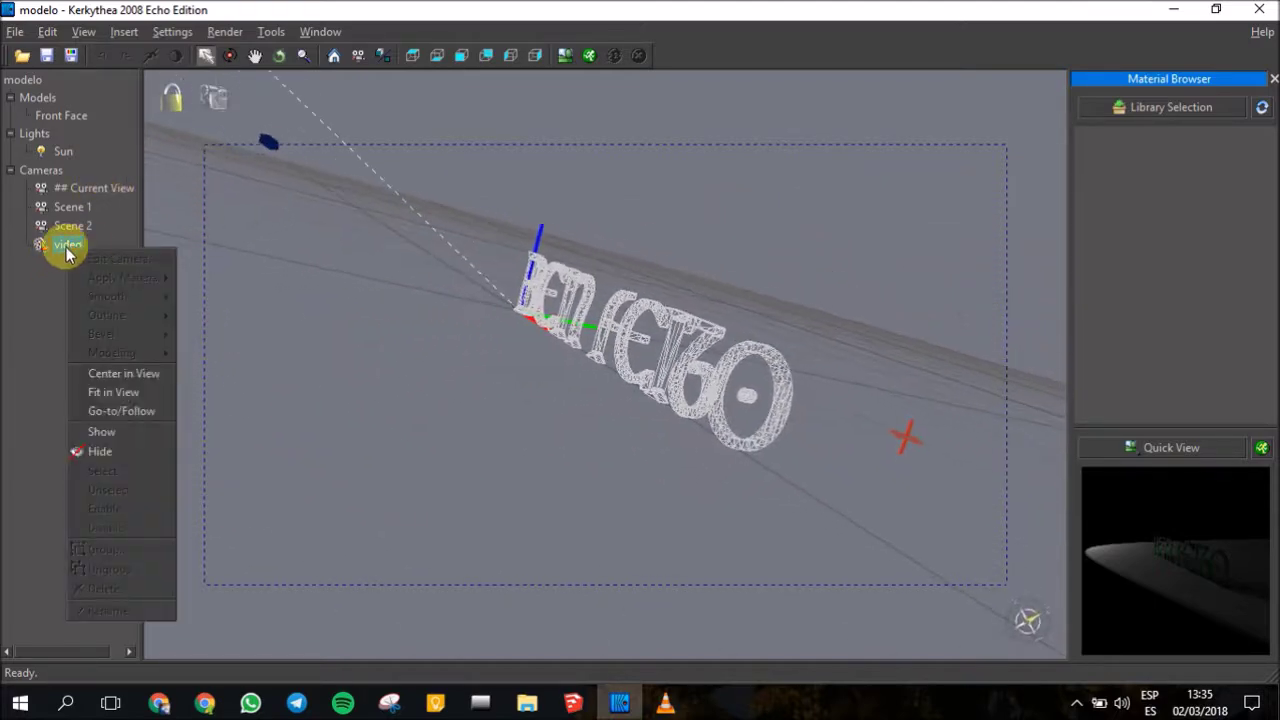
{"action": "left_click", "coordinate": [60, 250]}
Change the video camera's focal length to 20 mm
{"action": "right_click", "coordinate": [58, 245]}
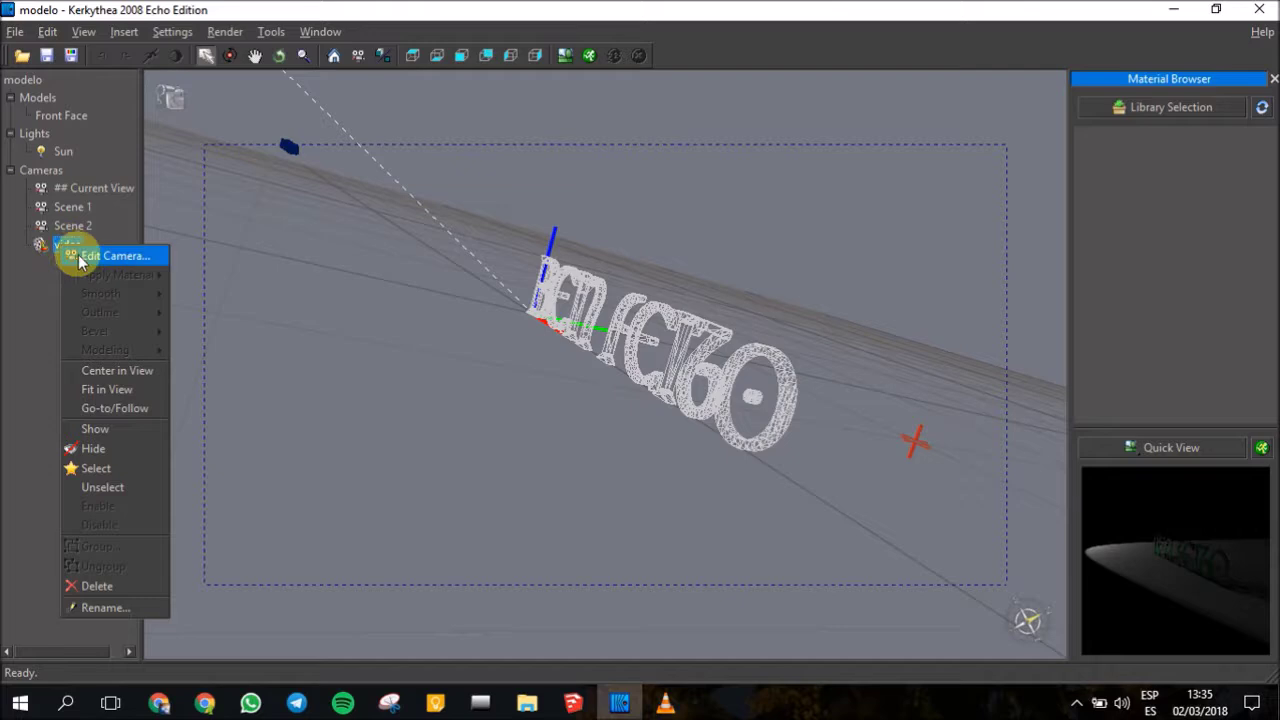
{"action": "left_click", "coordinate": [90, 254]}
{"action": "left_click_drag", "start_coordinate": [778, 206], "coordinate": [871, 206]}
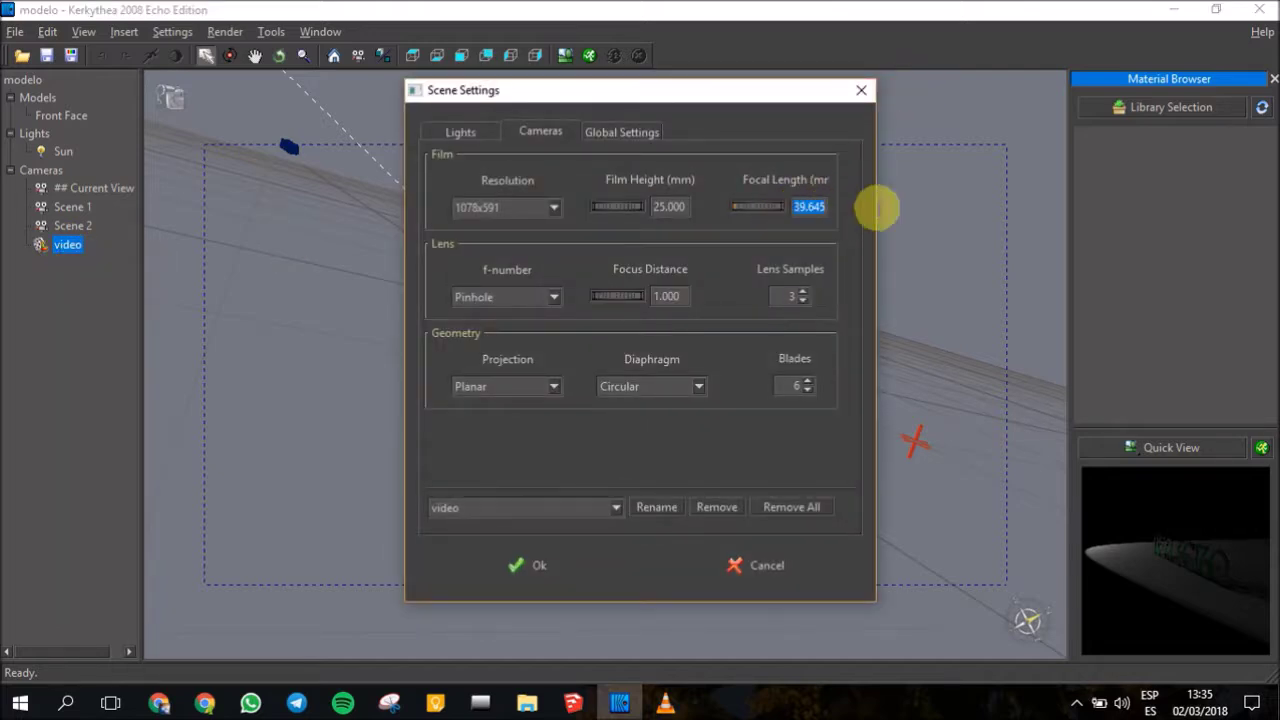
{"action": "type", "text": "20"}
{"action": "left_click", "coordinate": [517, 566]}
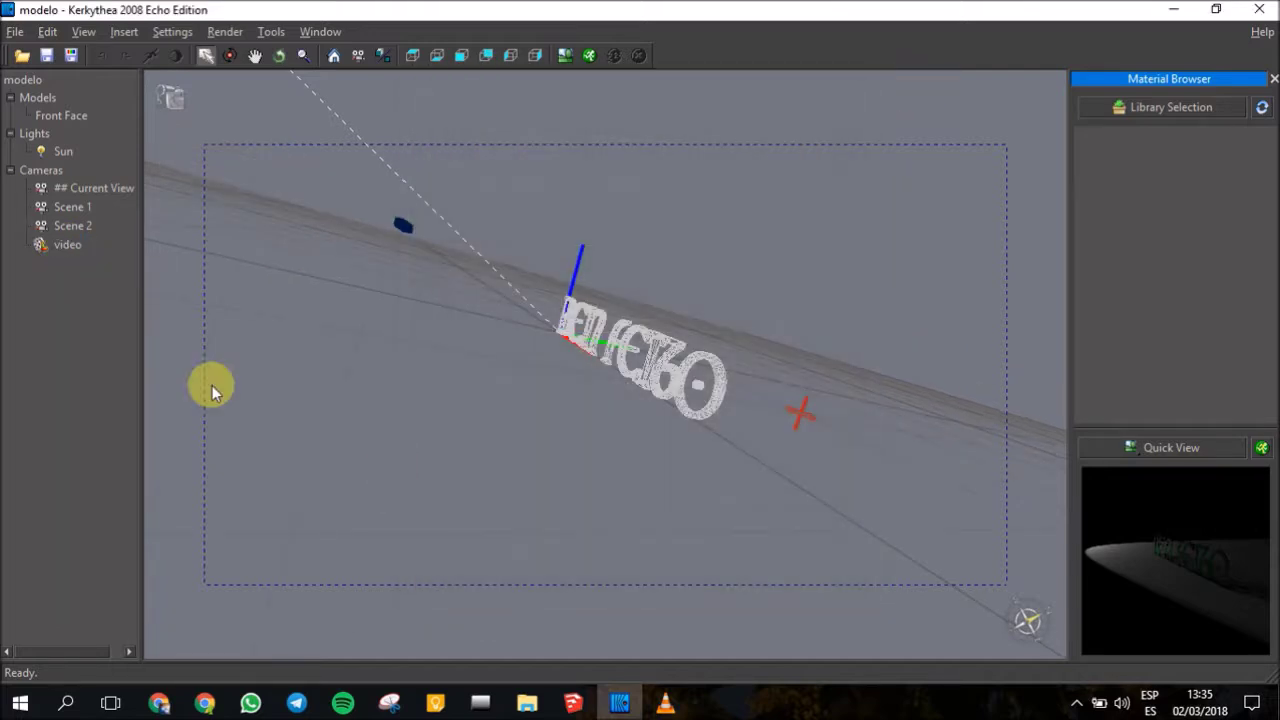
View through the video camera, keep the existing sun, and set the sky to a black background colour
{"action": "right_click", "coordinate": [58, 244]}
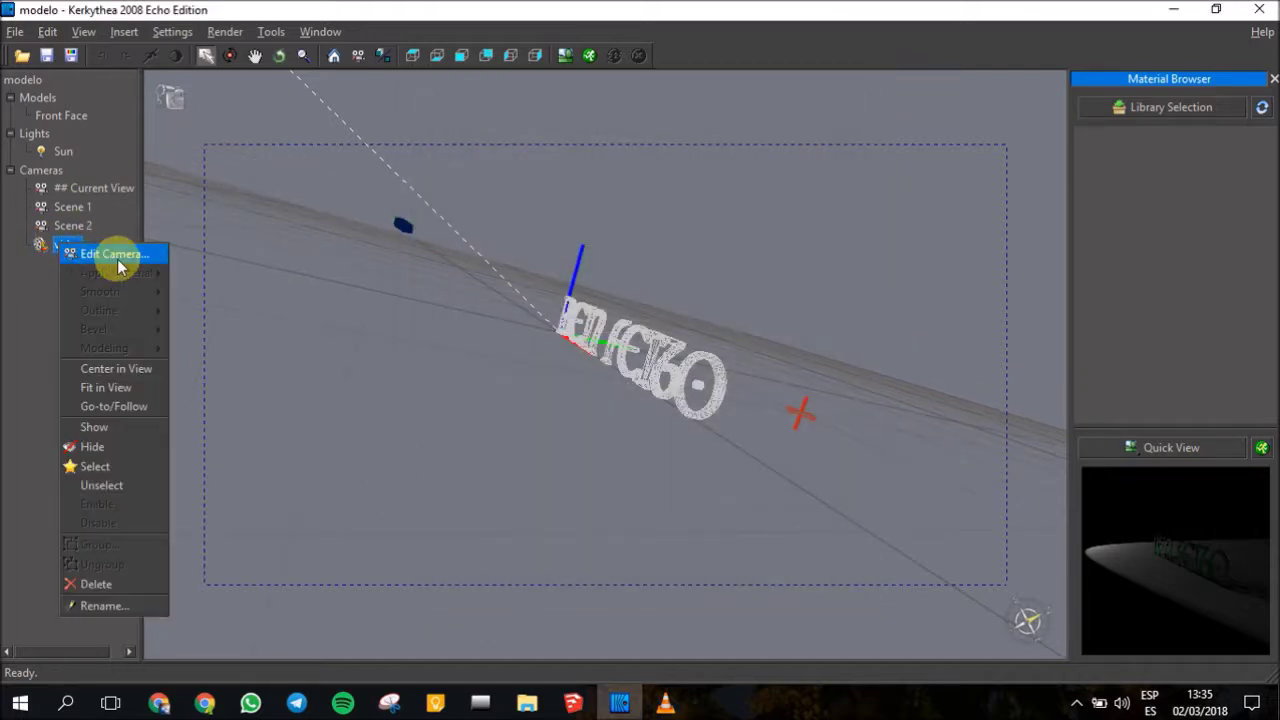
{"action": "left_click", "coordinate": [126, 406]}
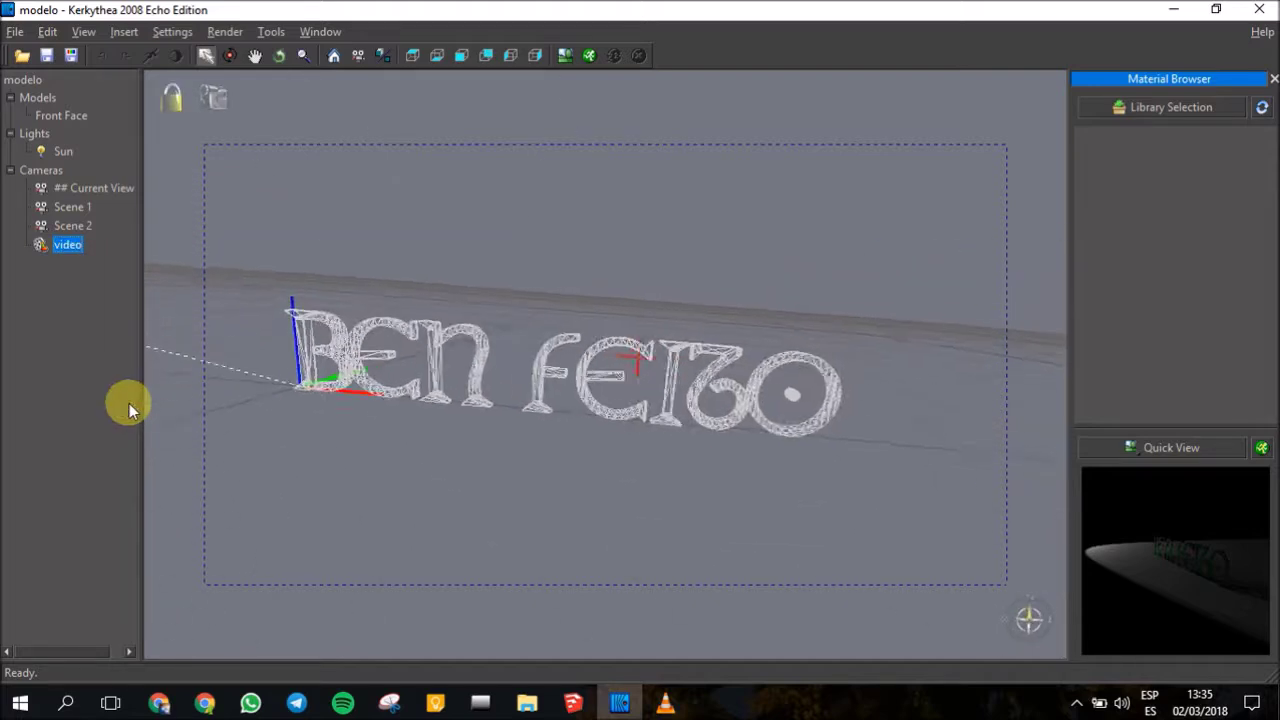
{"action": "left_click", "coordinate": [172, 31]}
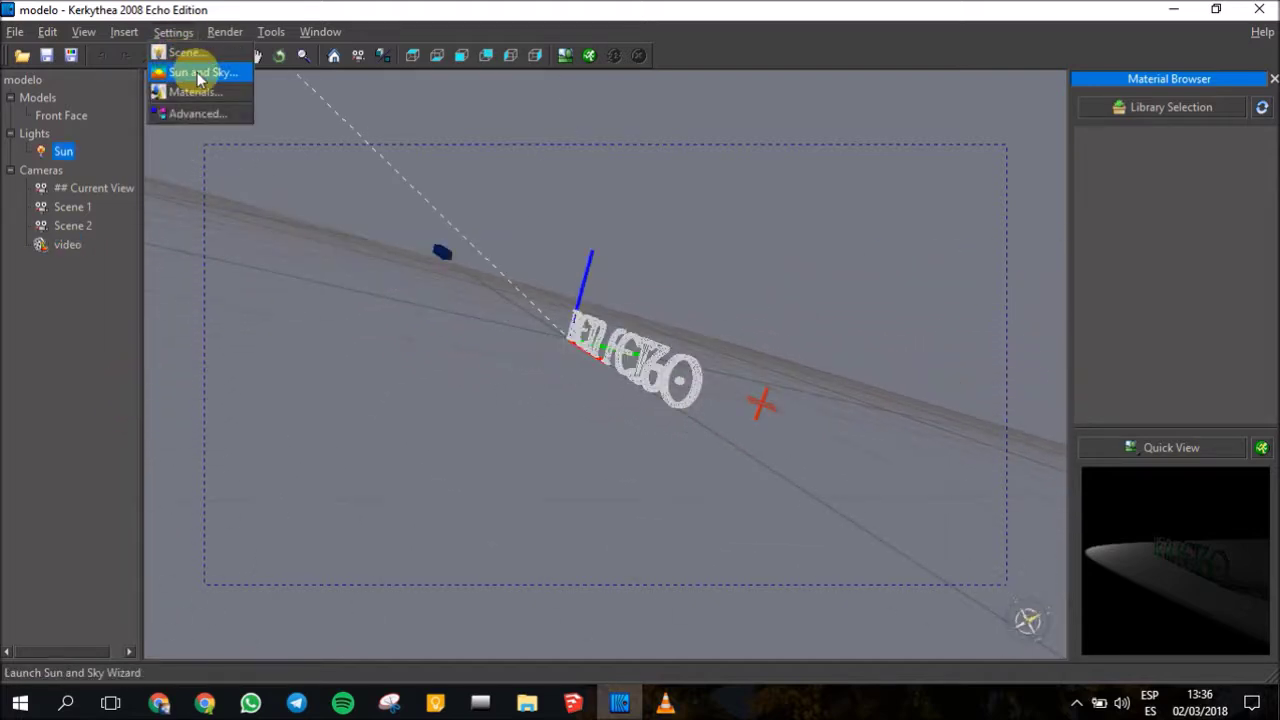
{"action": "left_click", "coordinate": [190, 69]}
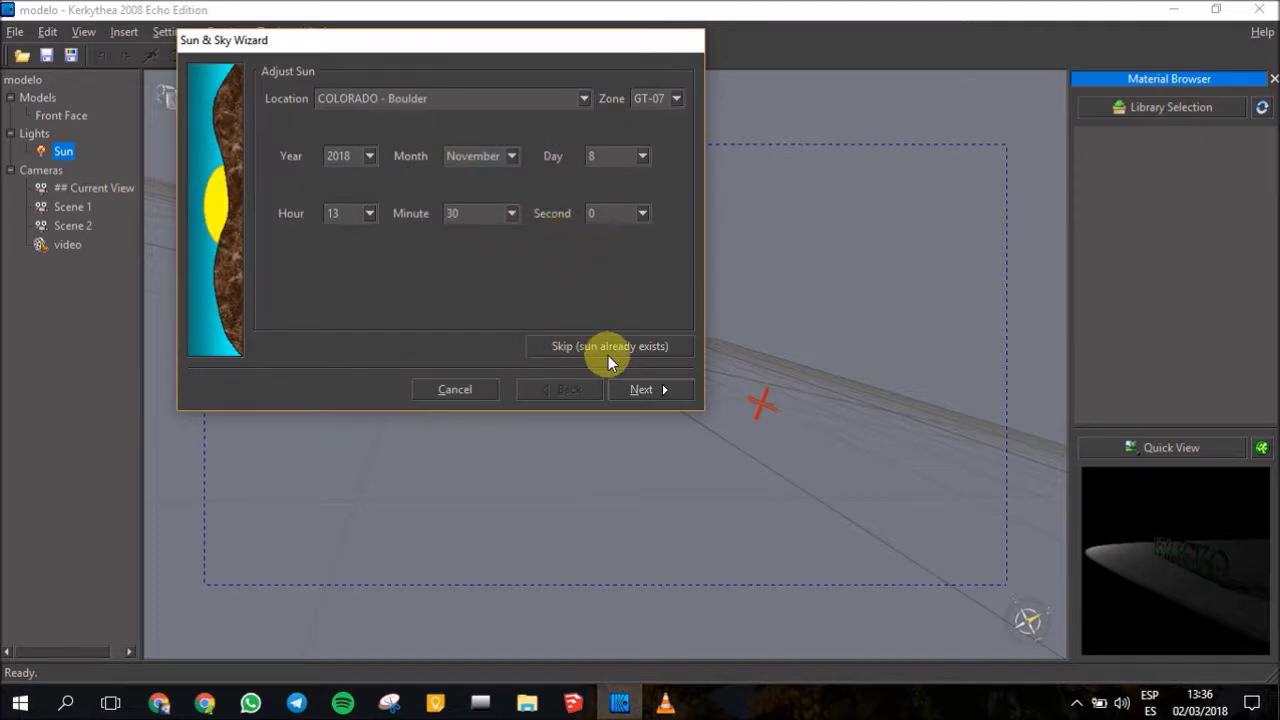
{"action": "left_click", "coordinate": [608, 352]}
{"action": "left_click", "coordinate": [388, 100]}
{"action": "left_click", "coordinate": [375, 120]}
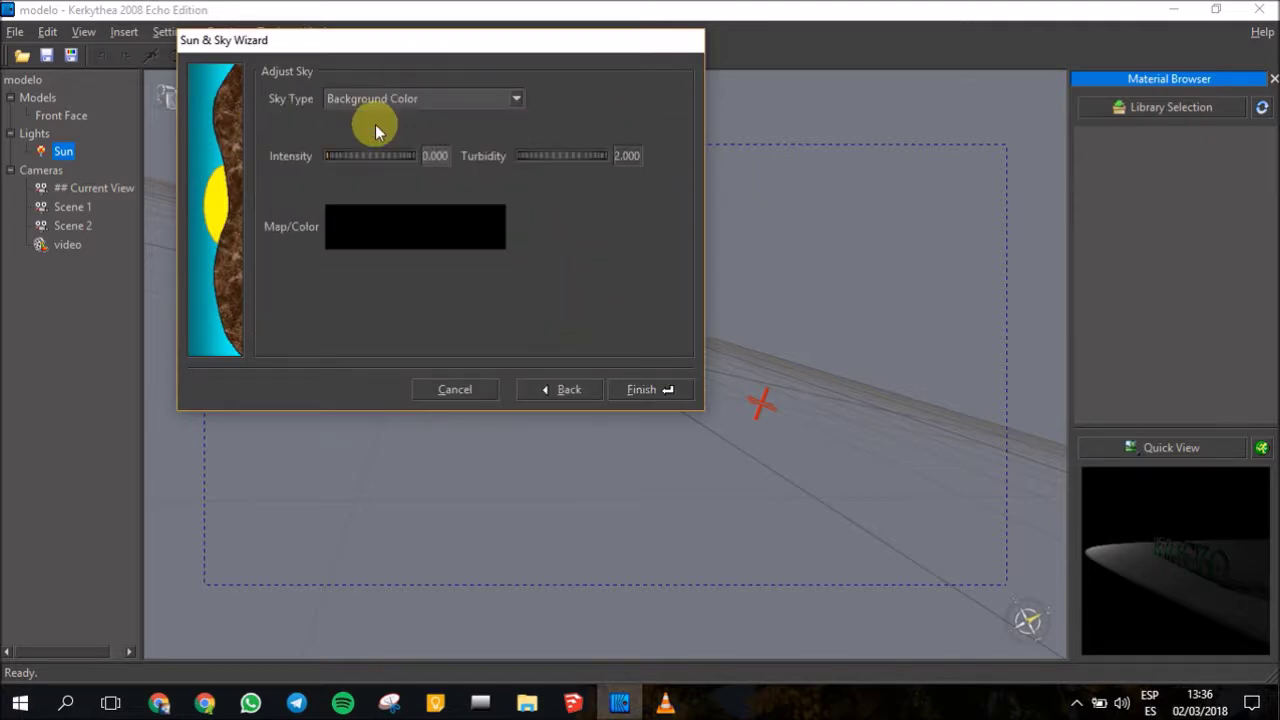
{"action": "left_click", "coordinate": [636, 390]}
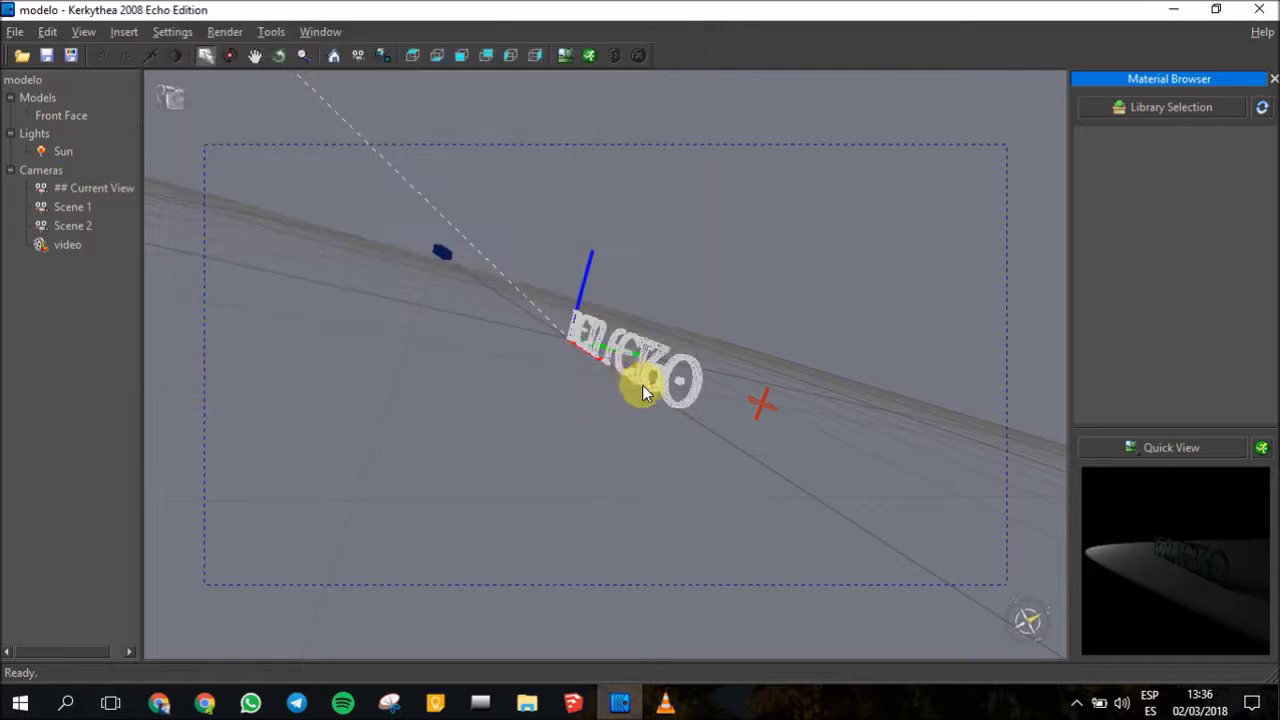
{"action": "left_click", "coordinate": [390, 58]}
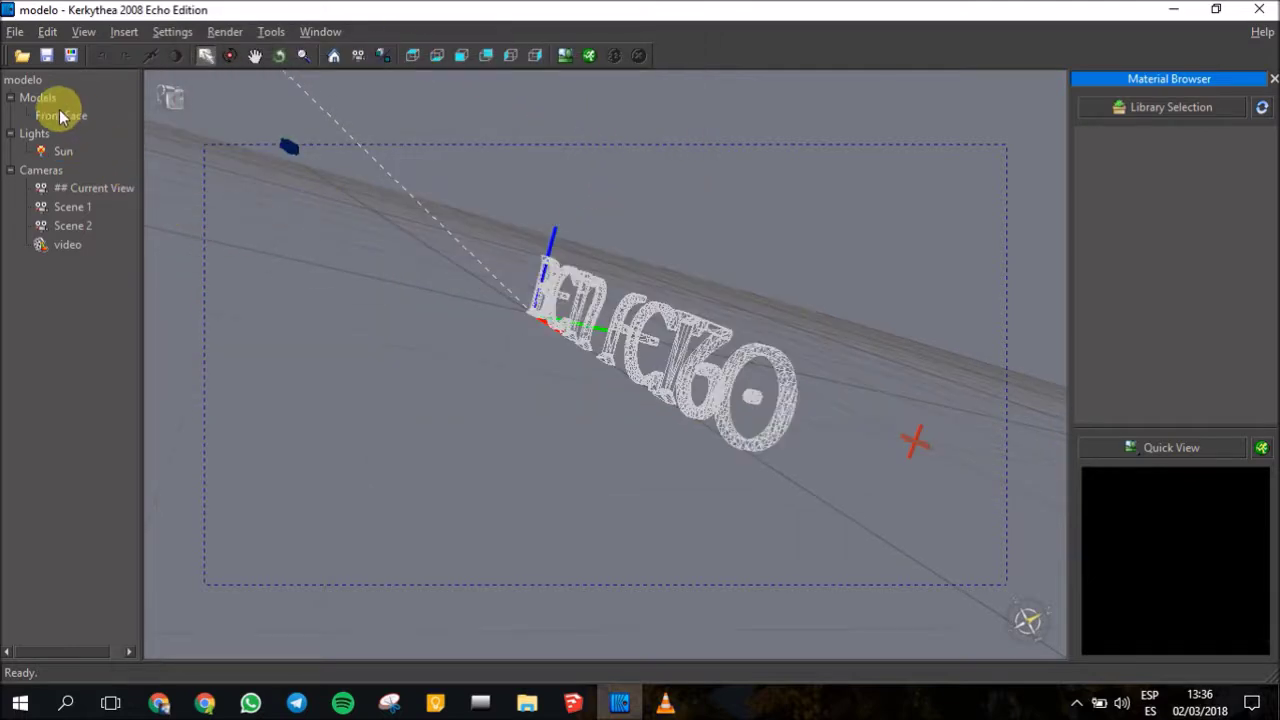
Give Front Face the Basic Glasses Emerald material and insert an infinite plane primitive as the floor
{"action": "right_click", "coordinate": [60, 117]}
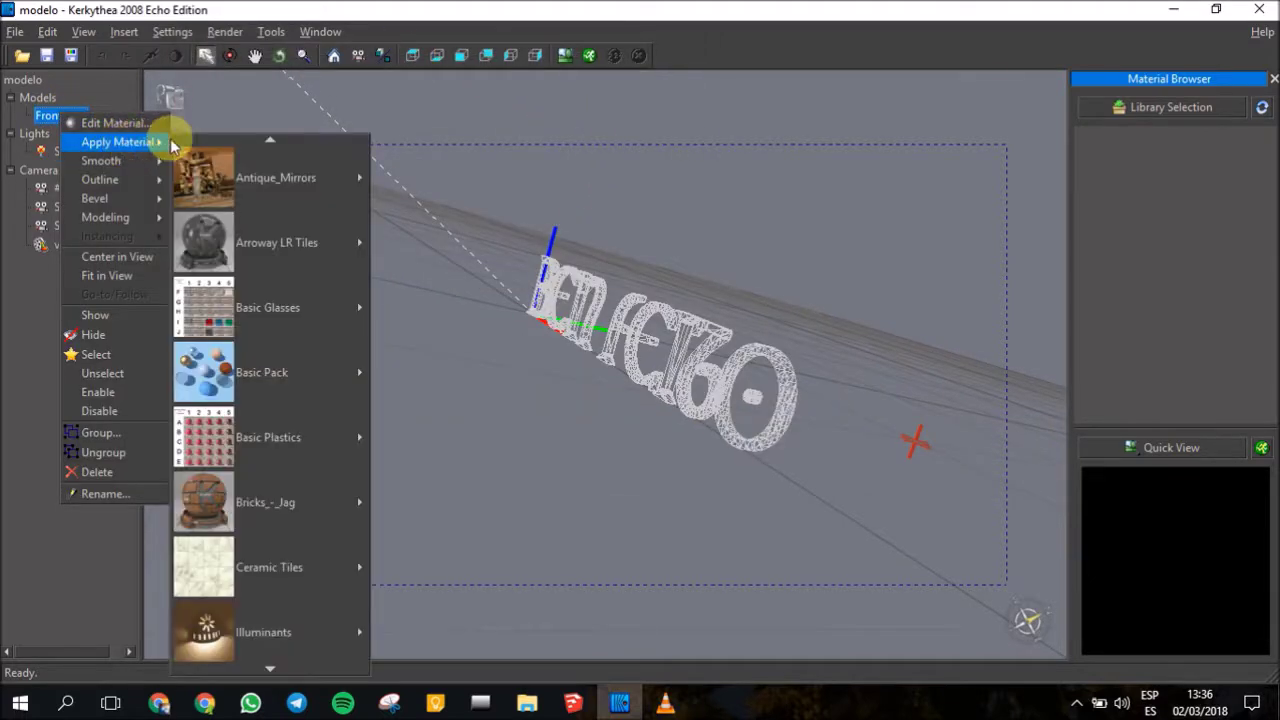
{"action": "mouse_move", "coordinate": [268, 307]}
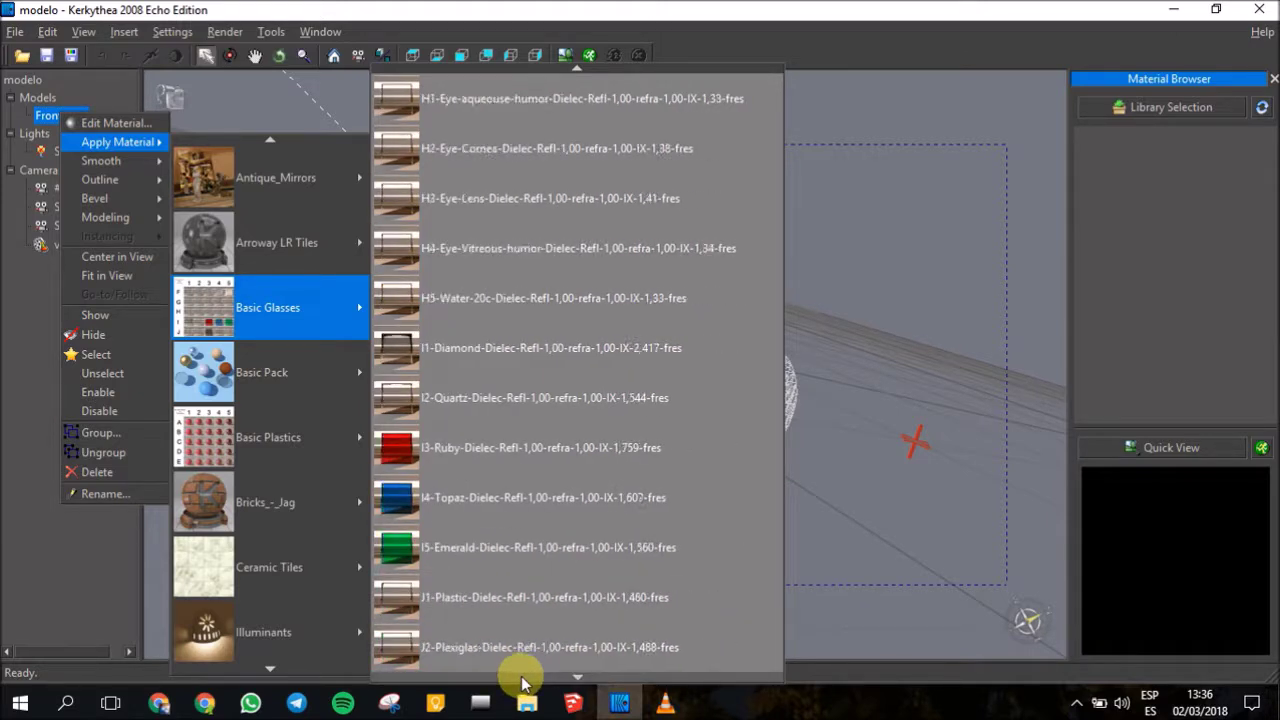
{"action": "left_click", "coordinate": [527, 497]}
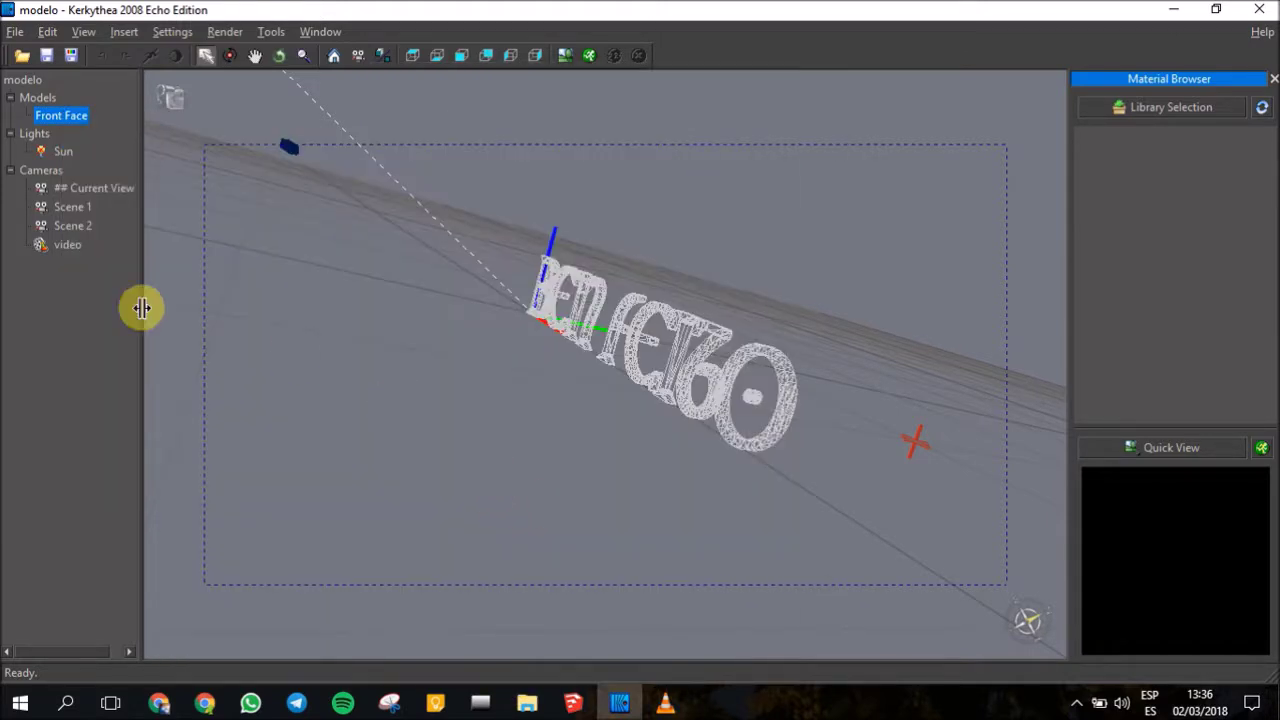
{"action": "left_click", "coordinate": [124, 31]}
{"action": "left_click", "coordinate": [172, 31]}
{"action": "left_click", "coordinate": [128, 32]}
{"action": "mouse_move", "coordinate": [143, 51]}
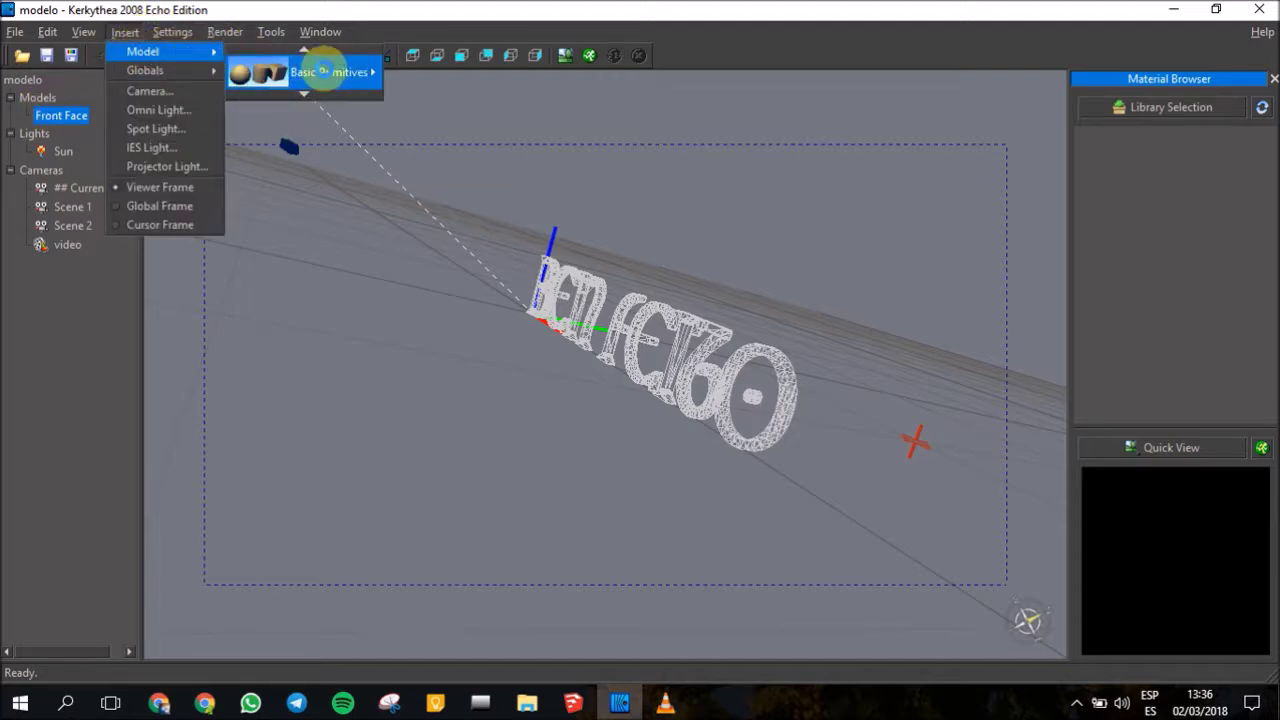
{"action": "left_click", "coordinate": [492, 538]}
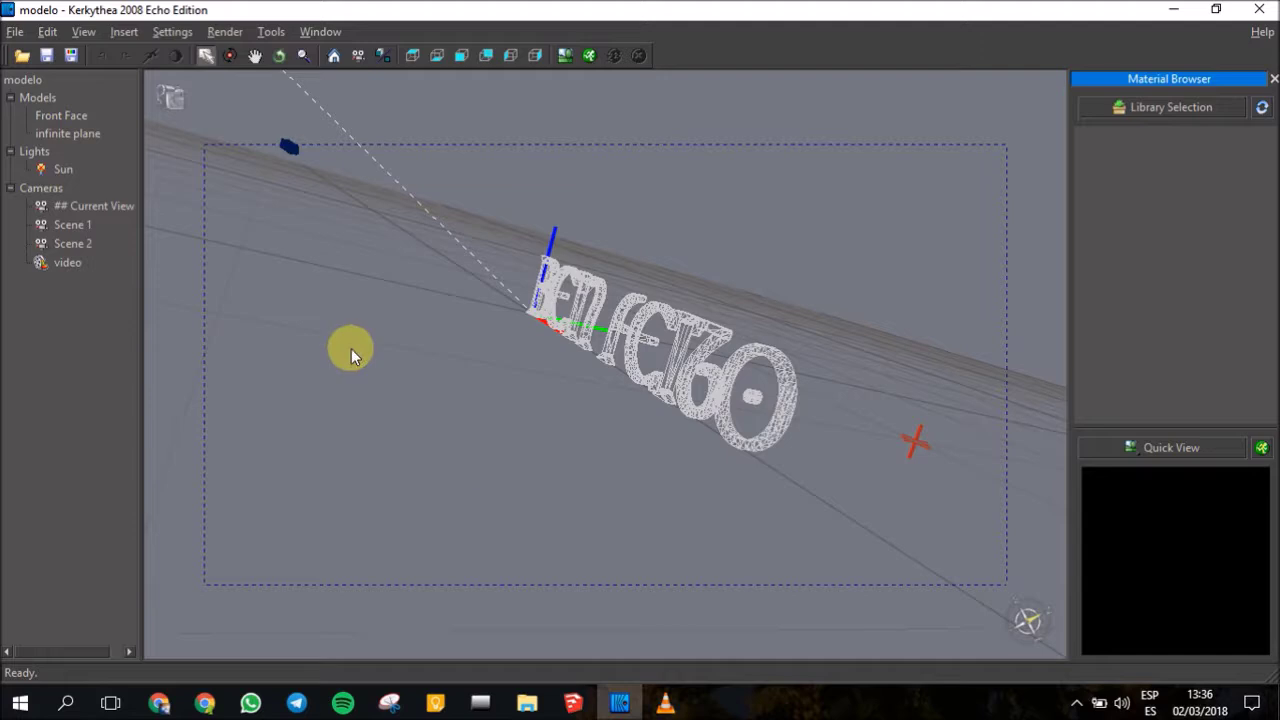
Select the infinite plane and apply a plastic material to it
{"action": "right_click", "coordinate": [60, 114]}
{"action": "left_click", "coordinate": [54, 134]}
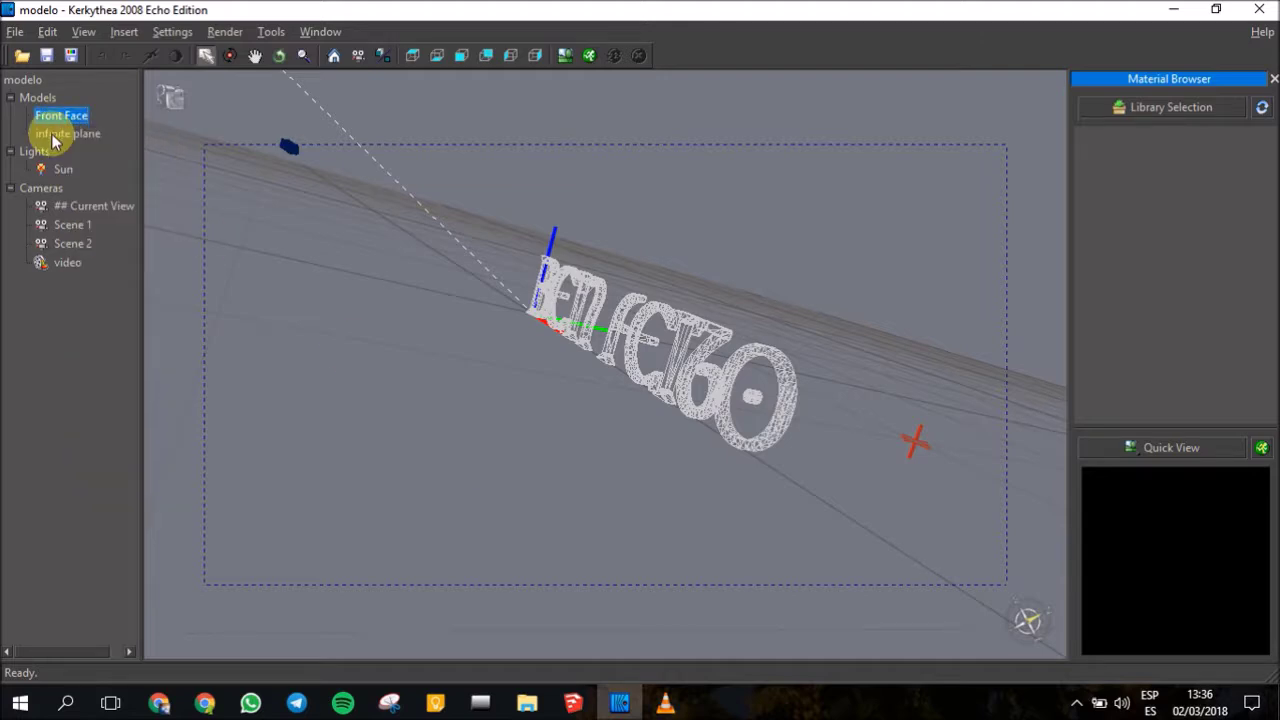
{"action": "right_click", "coordinate": [55, 136]}
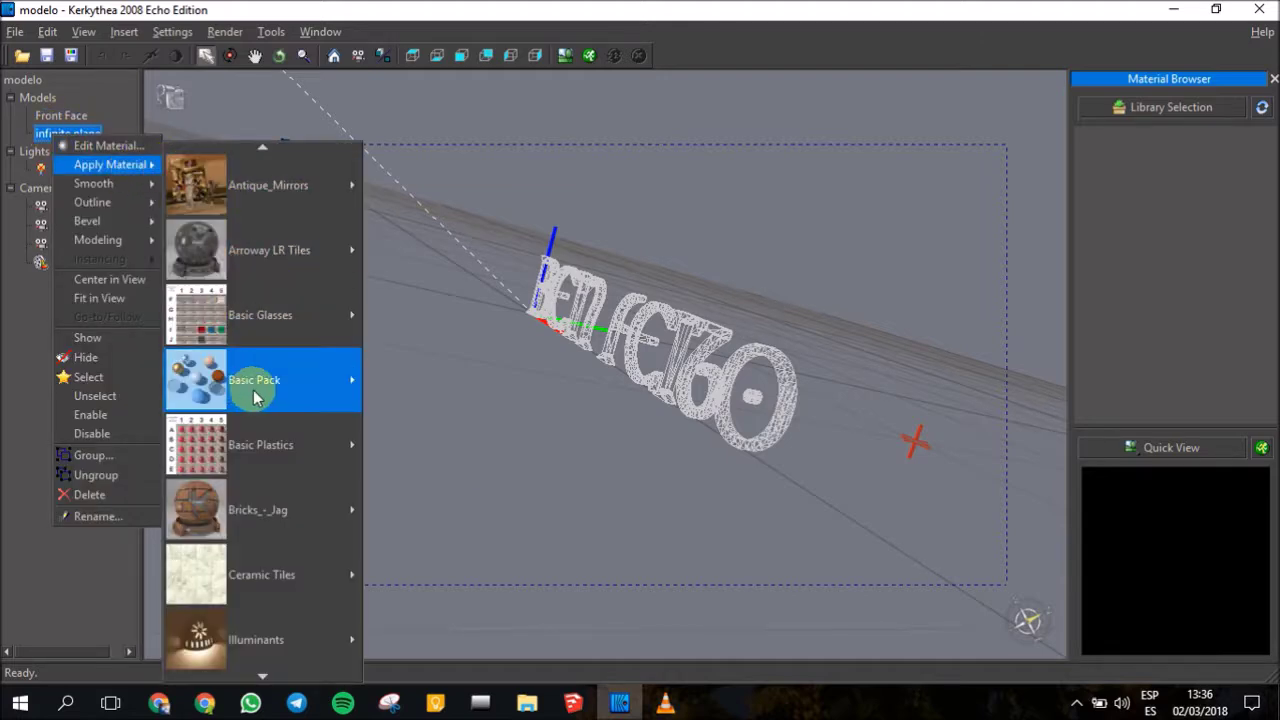
{"action": "mouse_move", "coordinate": [262, 380]}
{"action": "left_click", "coordinate": [424, 203]}
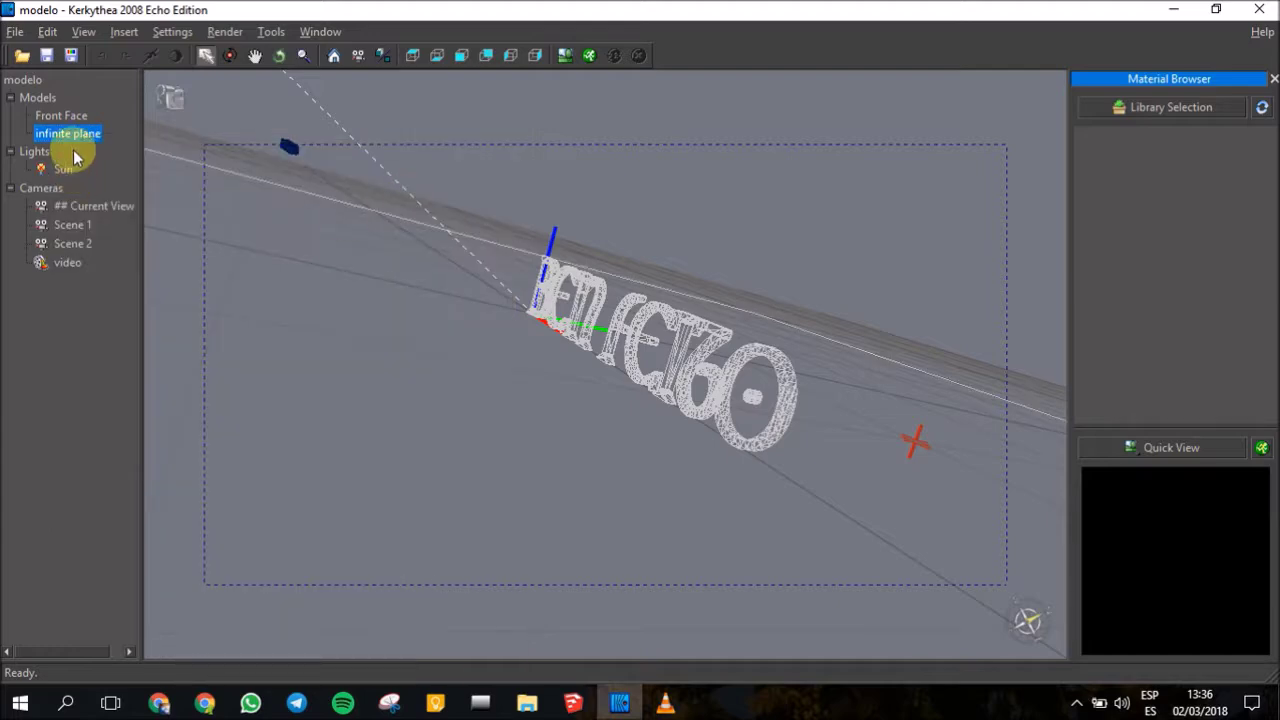
Add a light grey reflection colour to the infinite plane's material and apply the changes
{"action": "right_click", "coordinate": [80, 138]}
{"action": "left_click", "coordinate": [126, 137]}
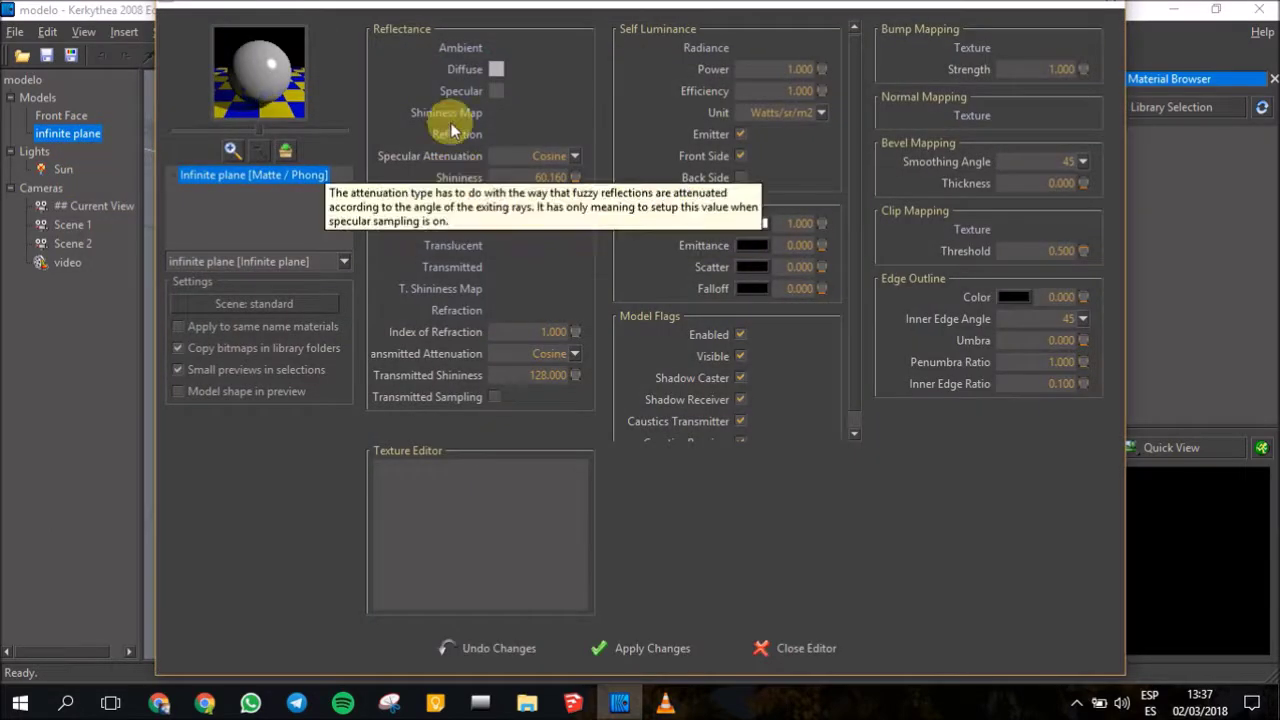
{"action": "double_click", "coordinate": [482, 134]}
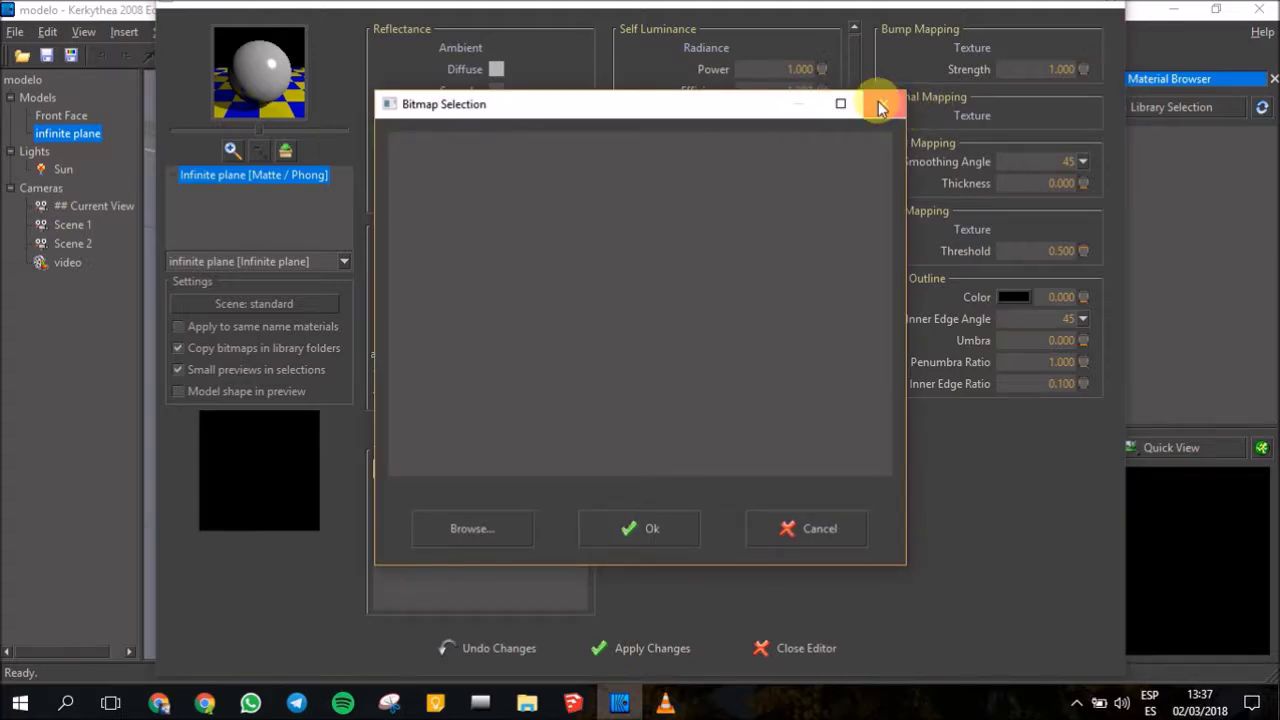
{"action": "left_click", "coordinate": [883, 103]}
{"action": "left_click", "coordinate": [468, 155]}
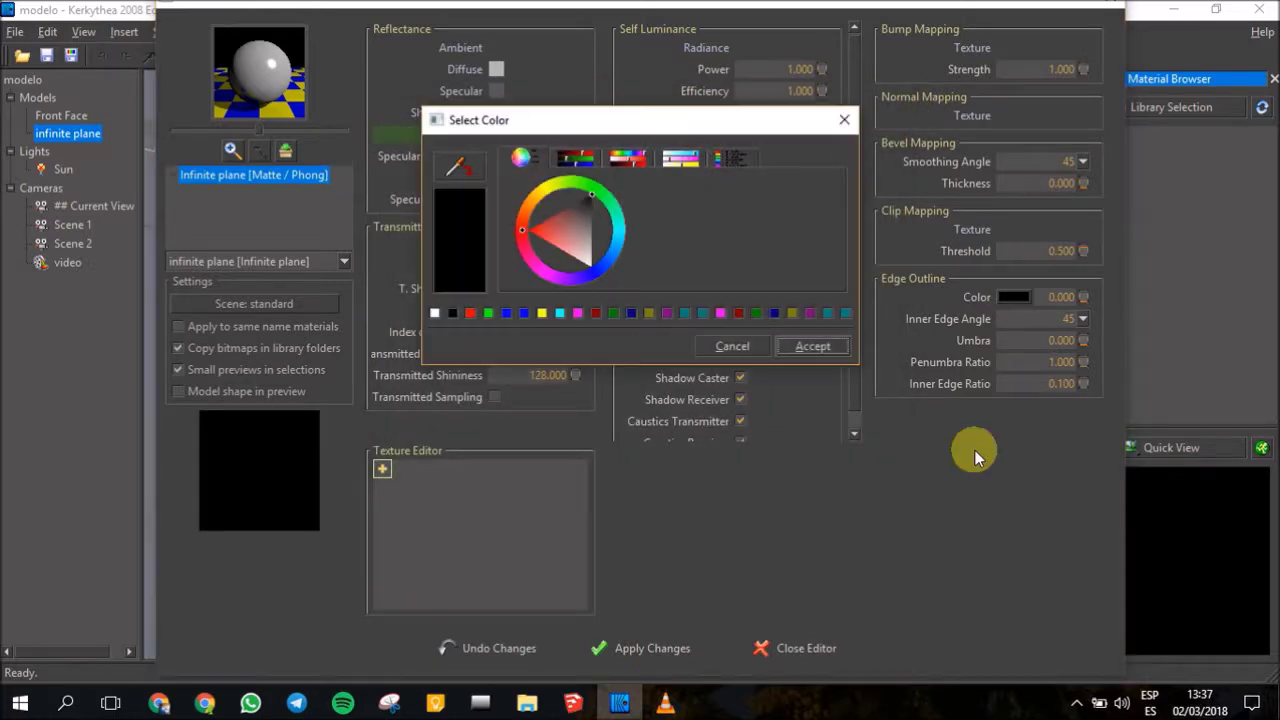
{"action": "left_click", "coordinate": [589, 240]}
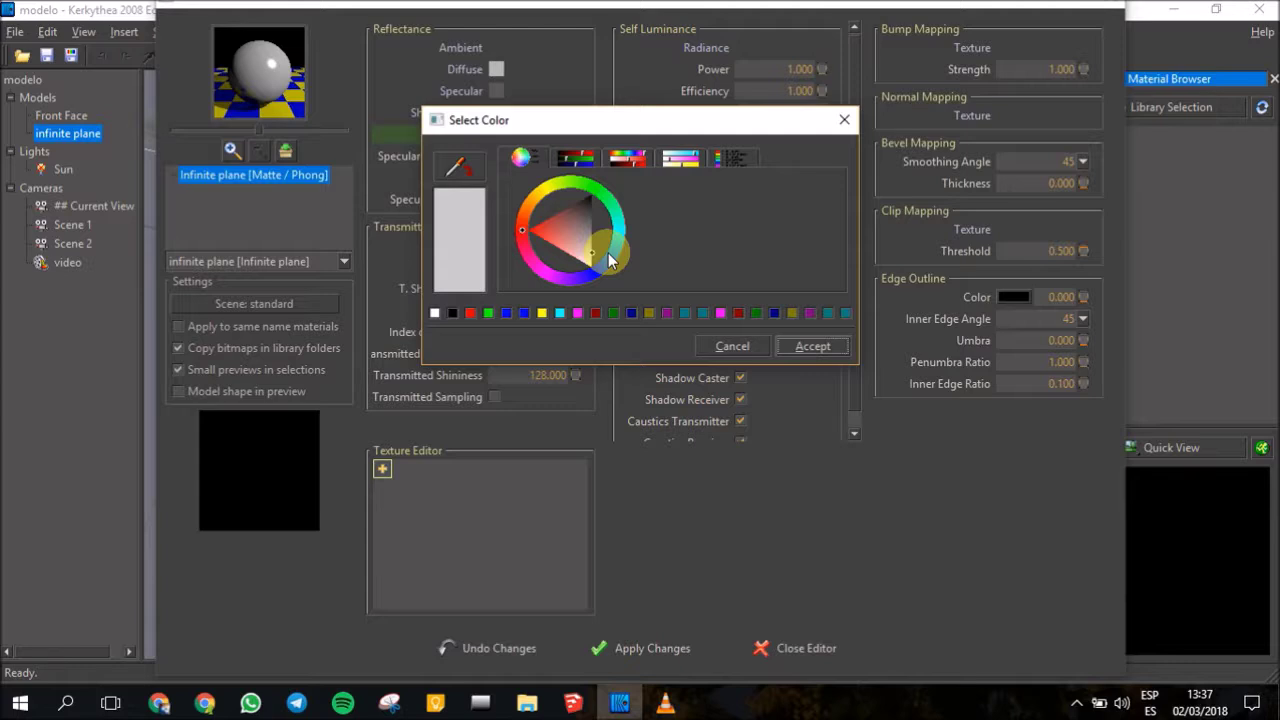
{"action": "left_click", "coordinate": [815, 343]}
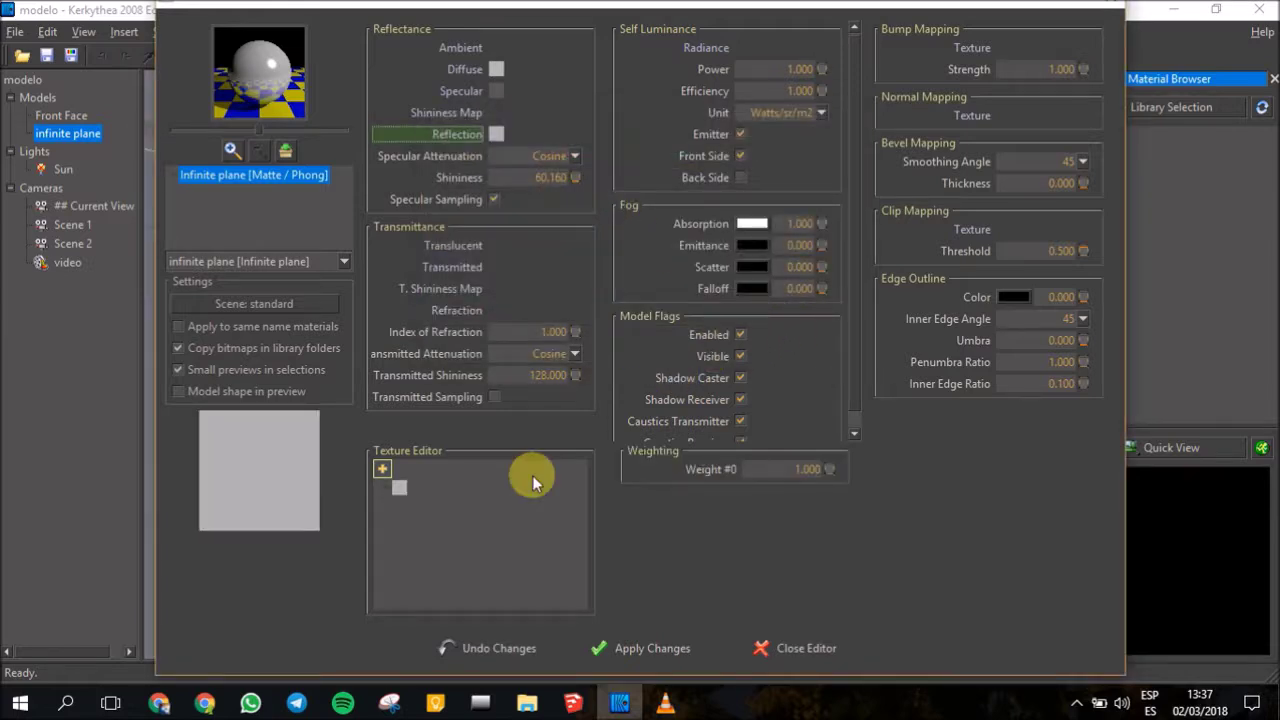
{"action": "left_click", "coordinate": [674, 643]}
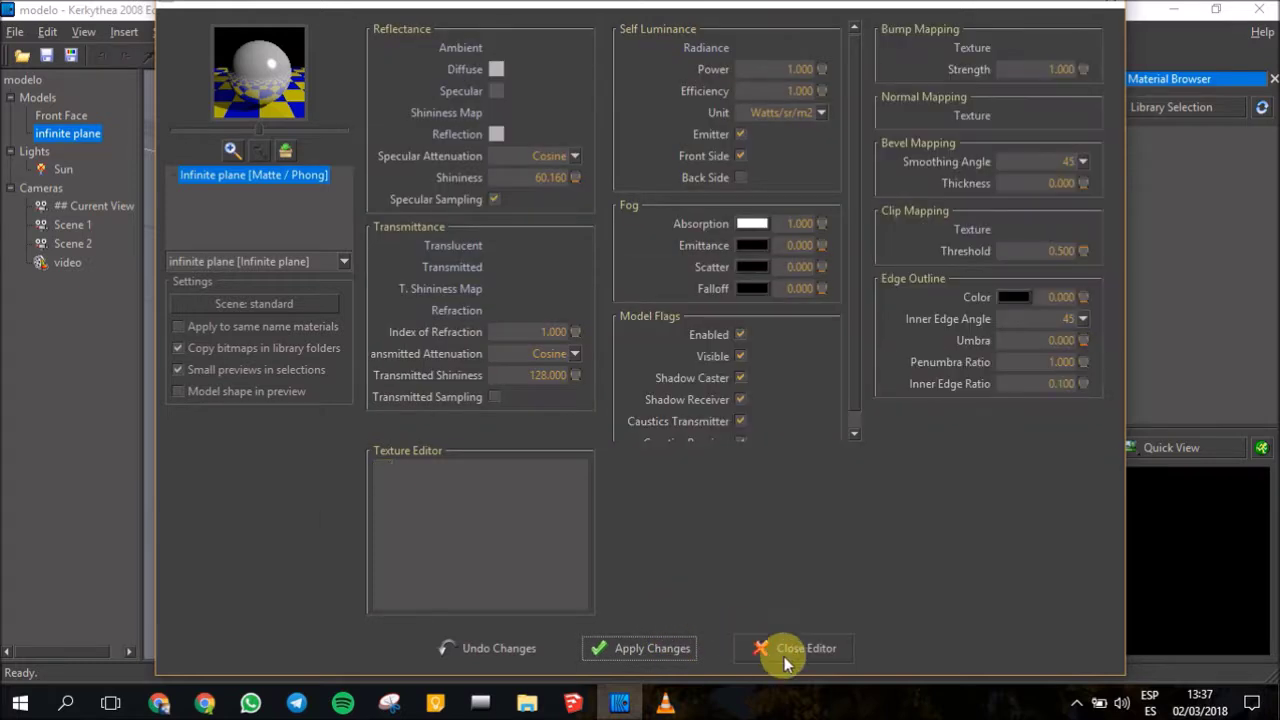
{"action": "left_click", "coordinate": [797, 648]}
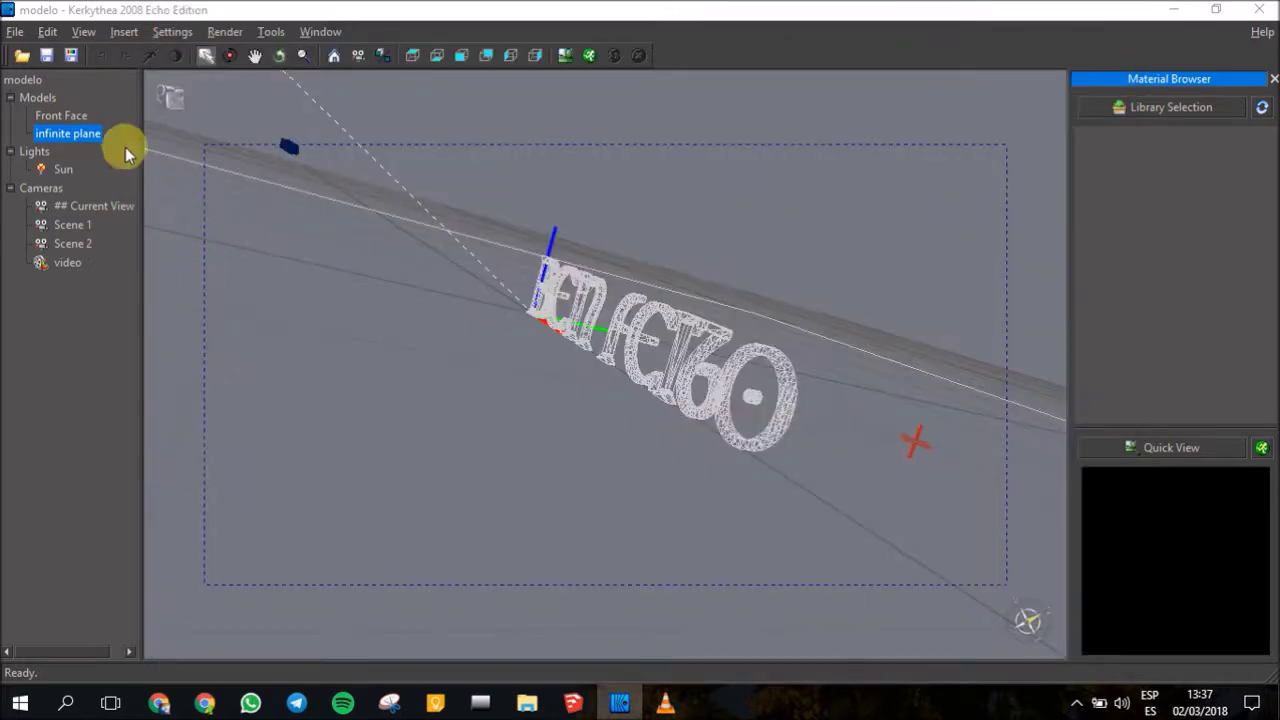
Switch to the Scene 1 camera view and insert a new spot light named Light #2
{"action": "right_click", "coordinate": [59, 231]}
{"action": "left_click", "coordinate": [85, 234]}
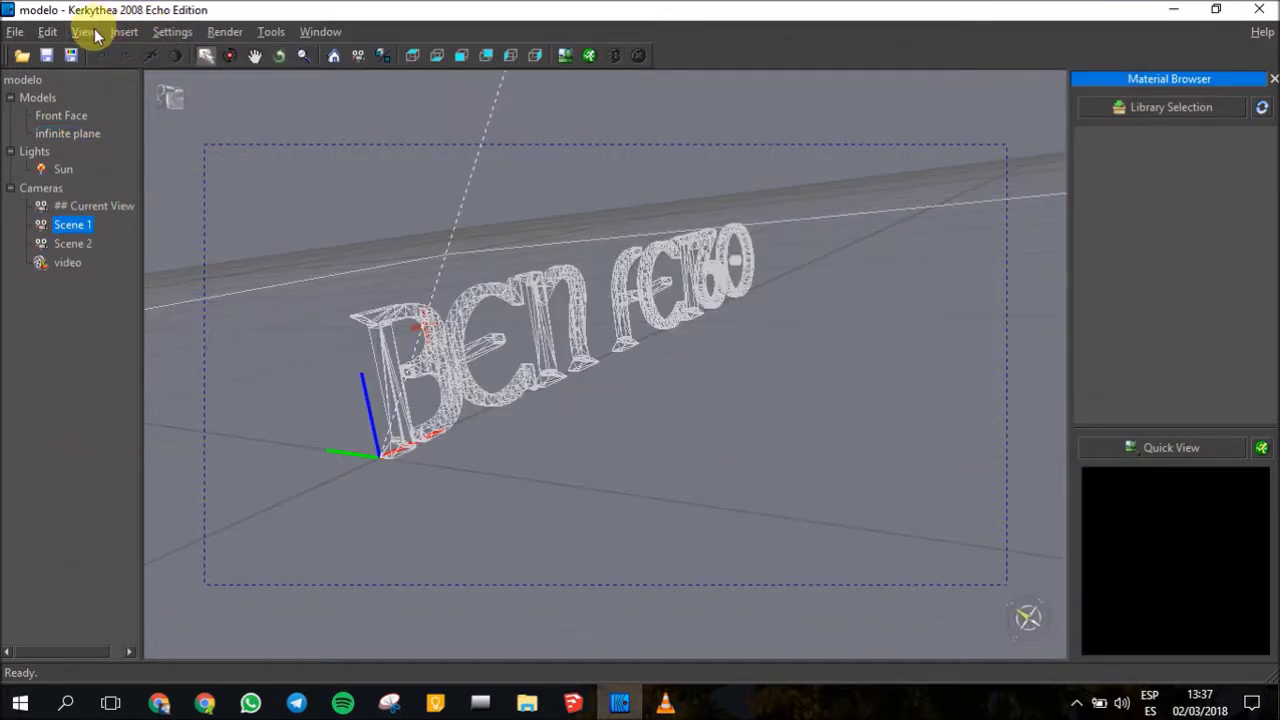
{"action": "left_click", "coordinate": [124, 32]}
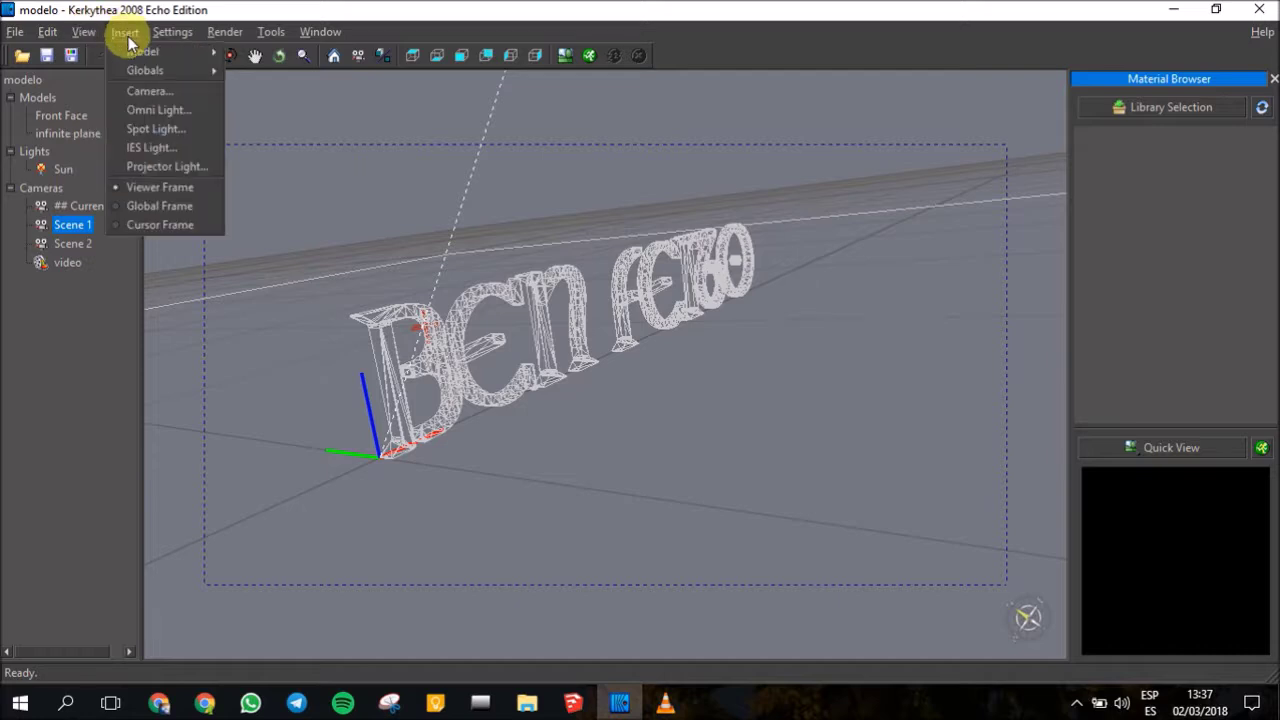
{"action": "left_click", "coordinate": [172, 127]}
{"action": "left_click", "coordinate": [275, 215]}
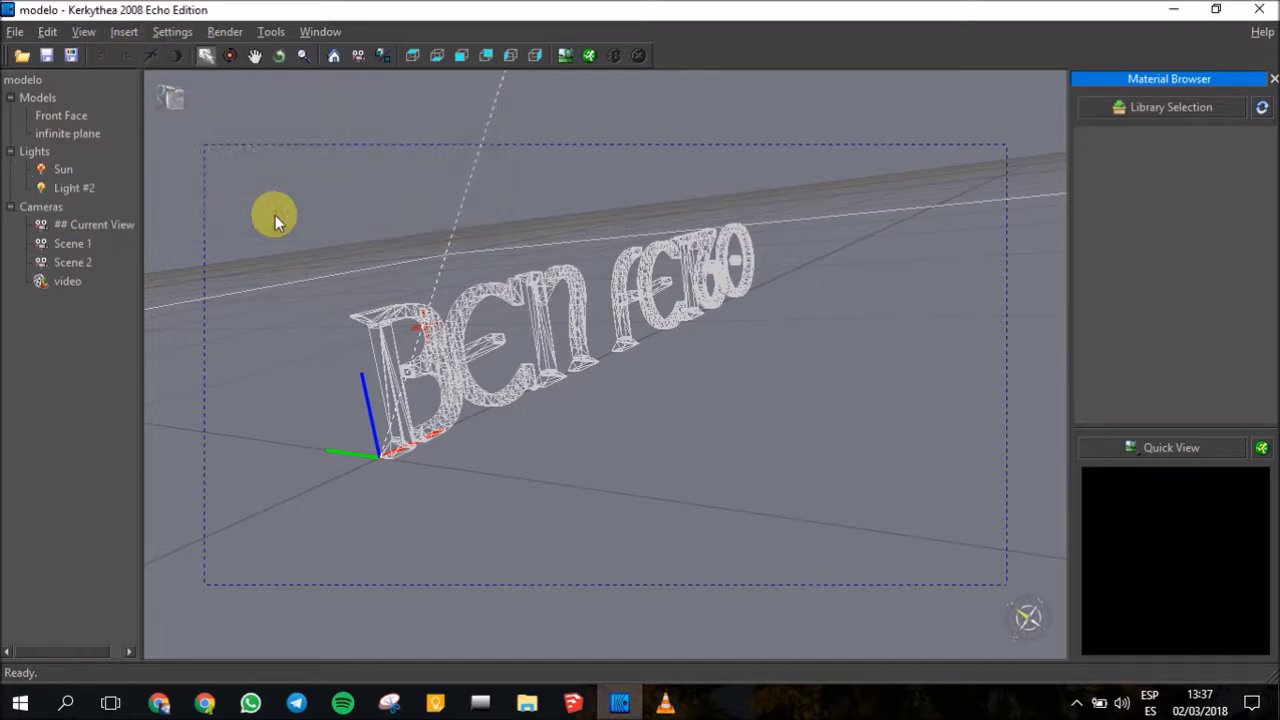
In top view, drag Light #2 down and to the left so its cone covers the text
{"action": "right_click", "coordinate": [82, 188]}
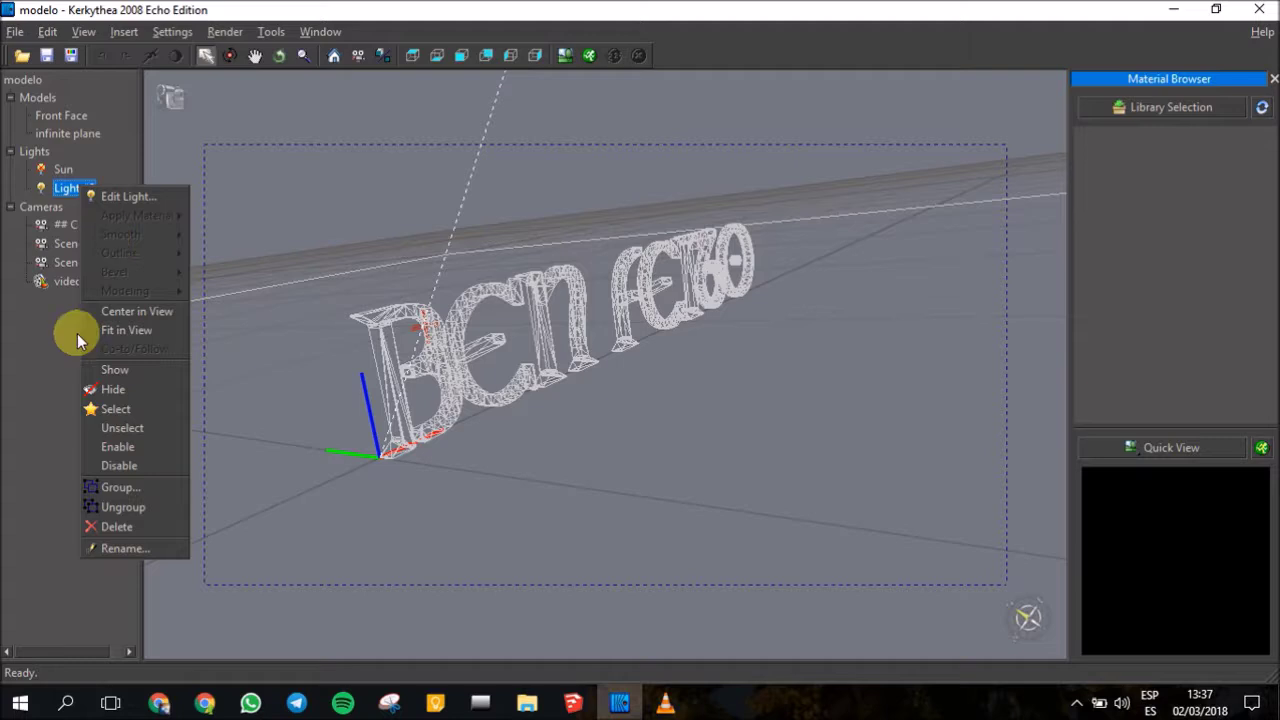
{"action": "left_click", "coordinate": [64, 361]}
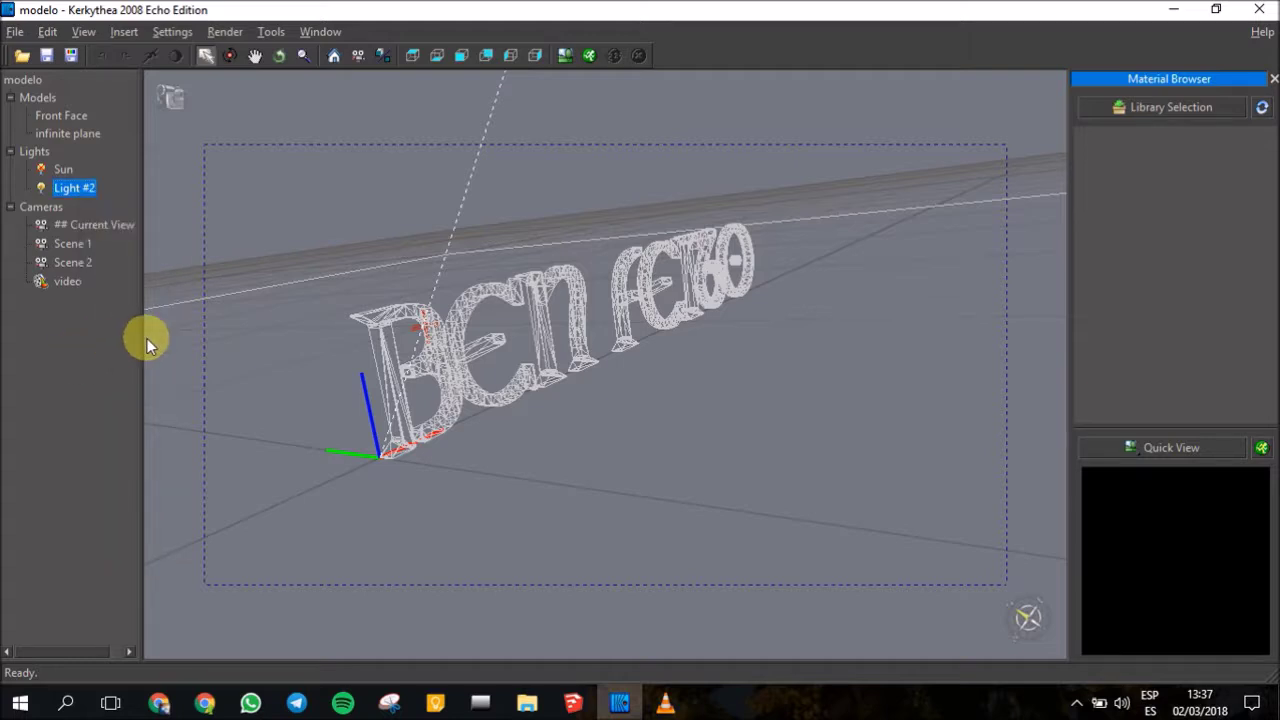
{"action": "key", "text": "t"}
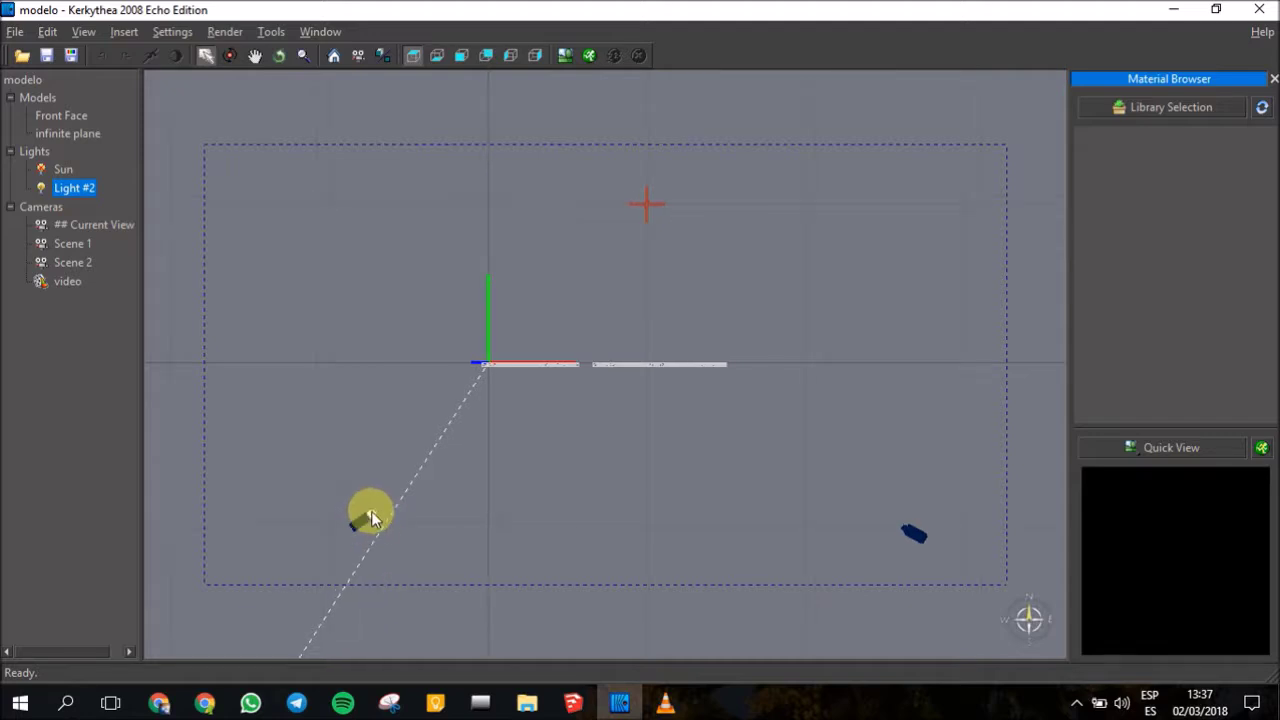
{"action": "left_click", "coordinate": [376, 515]}
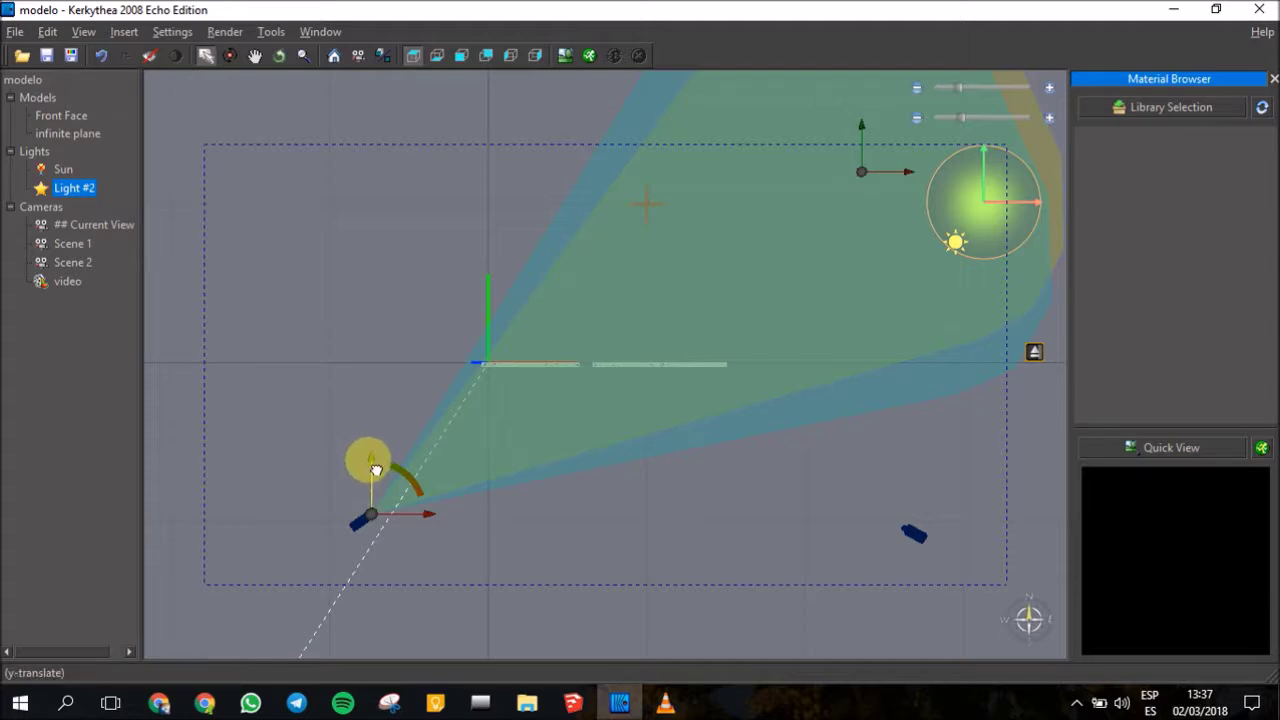
{"action": "left_click_drag", "start_coordinate": [376, 470], "coordinate": [378, 551]}
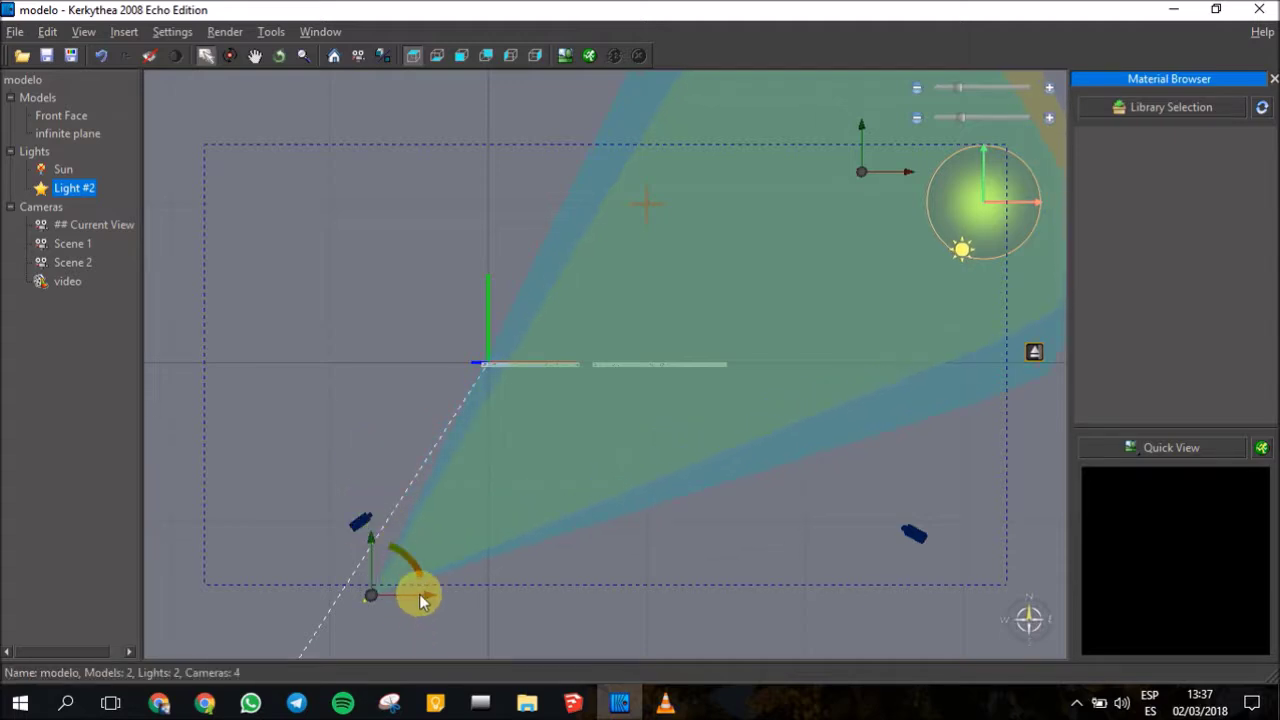
{"action": "left_click_drag", "start_coordinate": [419, 594], "coordinate": [216, 600]}
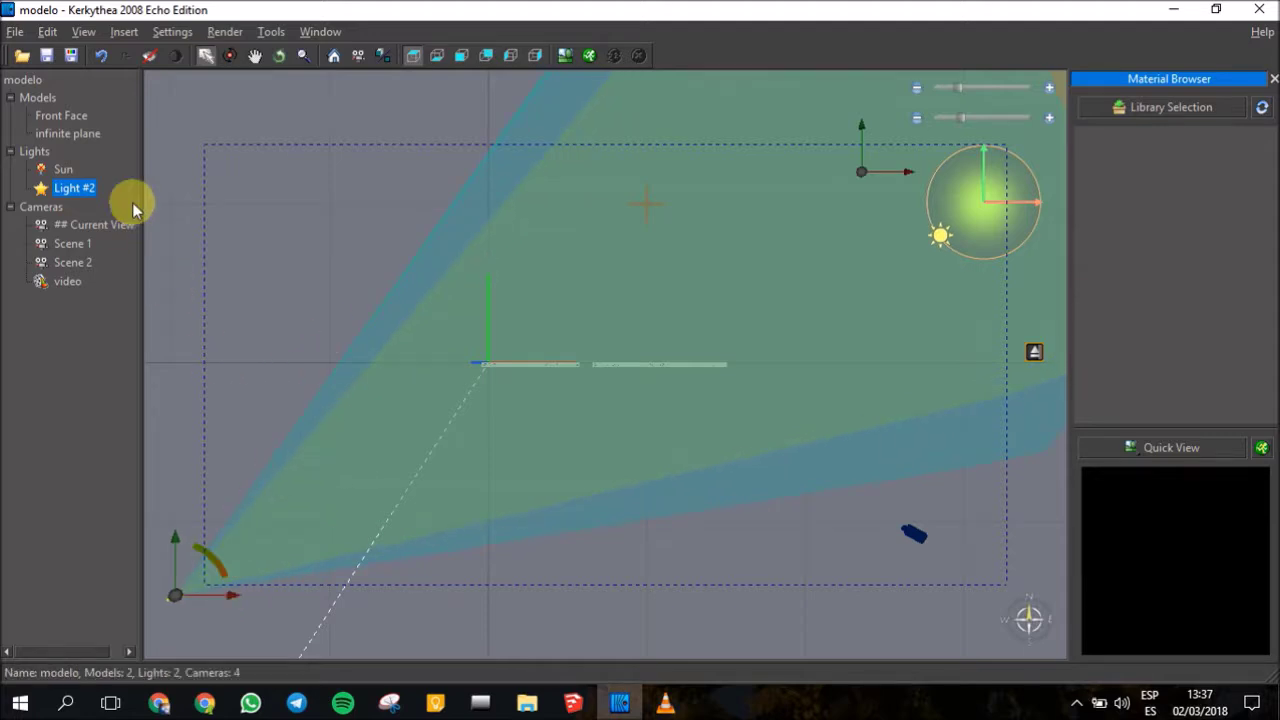
{"action": "right_click", "coordinate": [72, 187]}
Edit Light #2: Soft Shadow on, radius 0.5, multiplier 3, Inverse Square attenuation
{"action": "left_click", "coordinate": [110, 198]}
{"action": "left_click", "coordinate": [425, 200]}
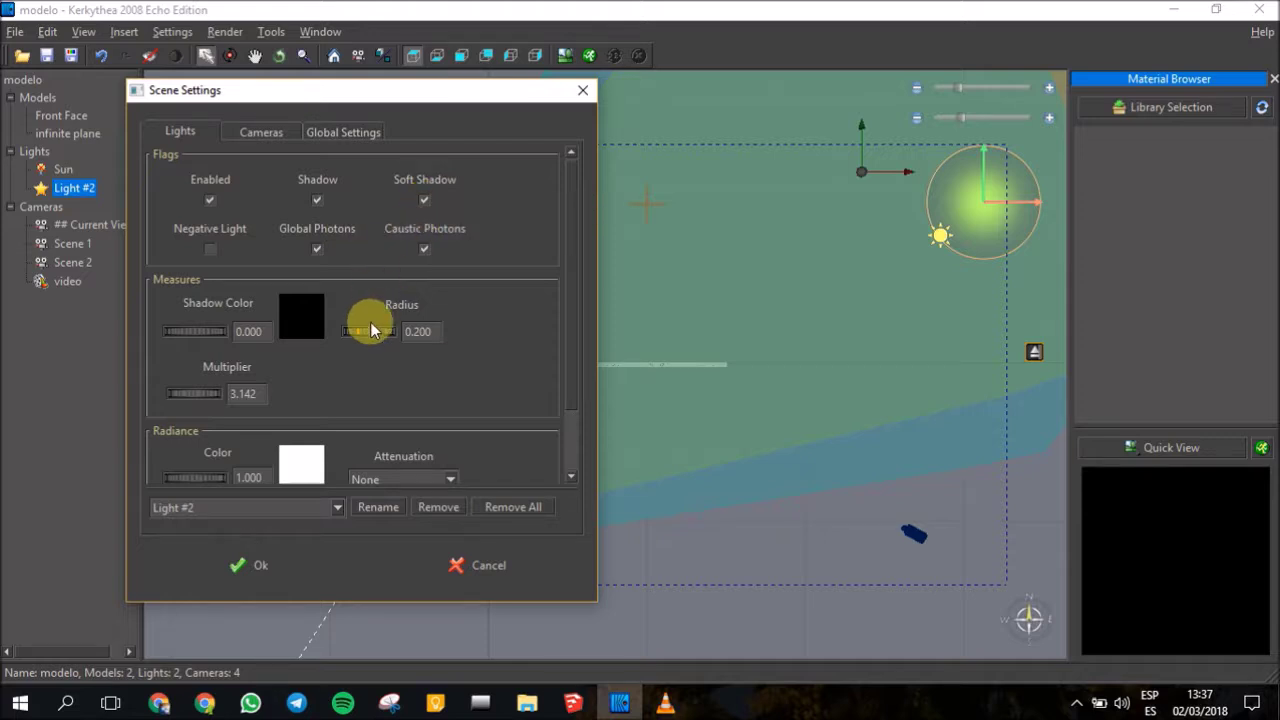
{"action": "left_click", "coordinate": [416, 332]}
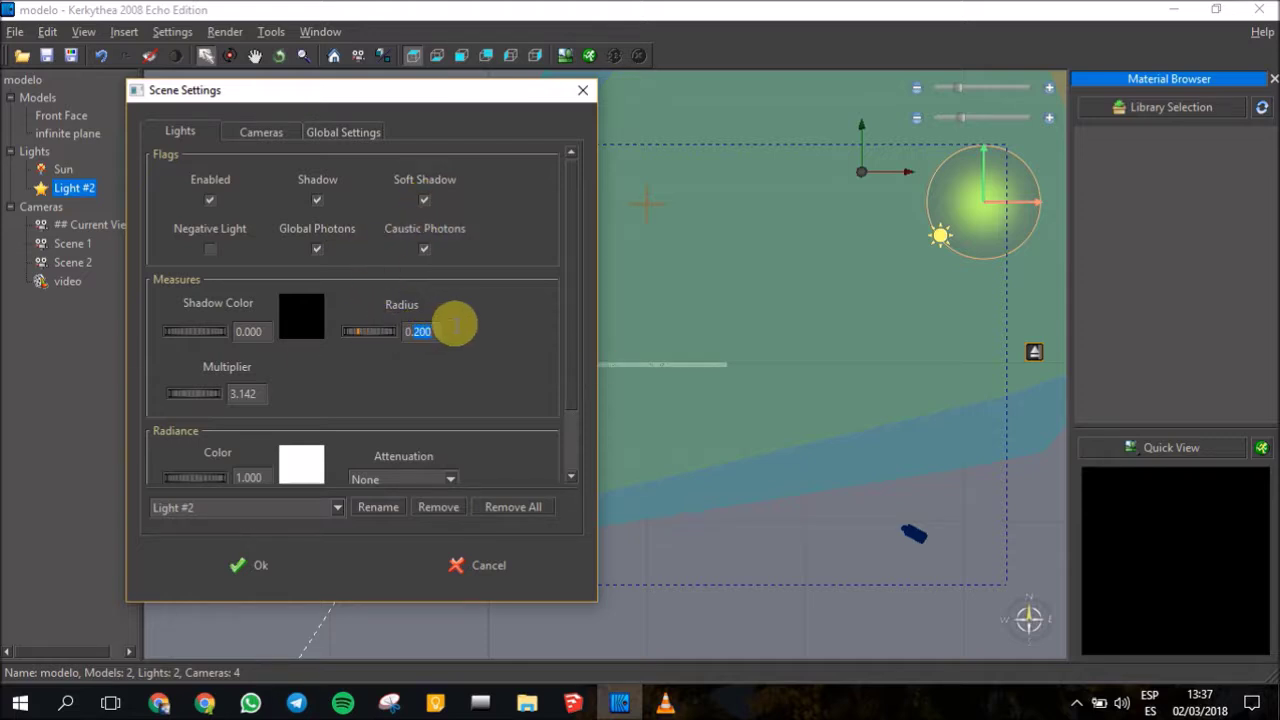
{"action": "type", "text": "0.5"}
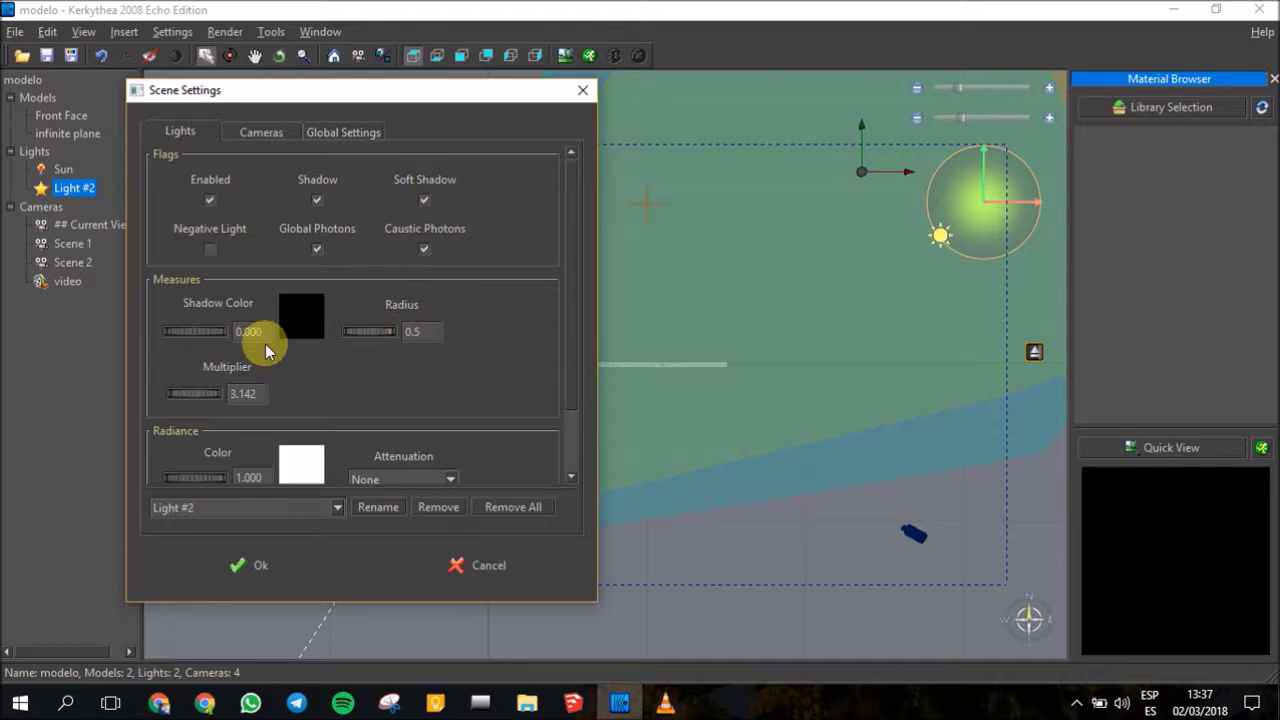
{"action": "left_click", "coordinate": [243, 393]}
{"action": "type", "text": "3"}
{"action": "left_click", "coordinate": [455, 480]}
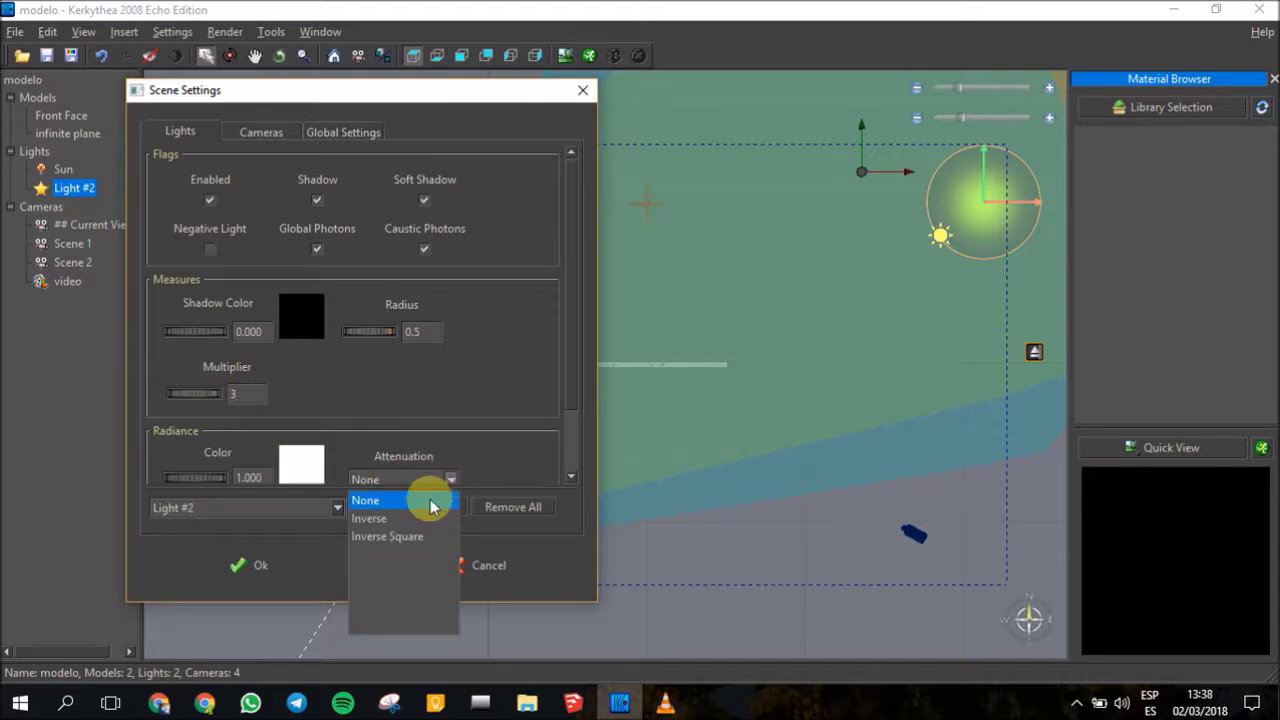
{"action": "left_click", "coordinate": [423, 534]}
{"action": "left_click", "coordinate": [278, 133]}
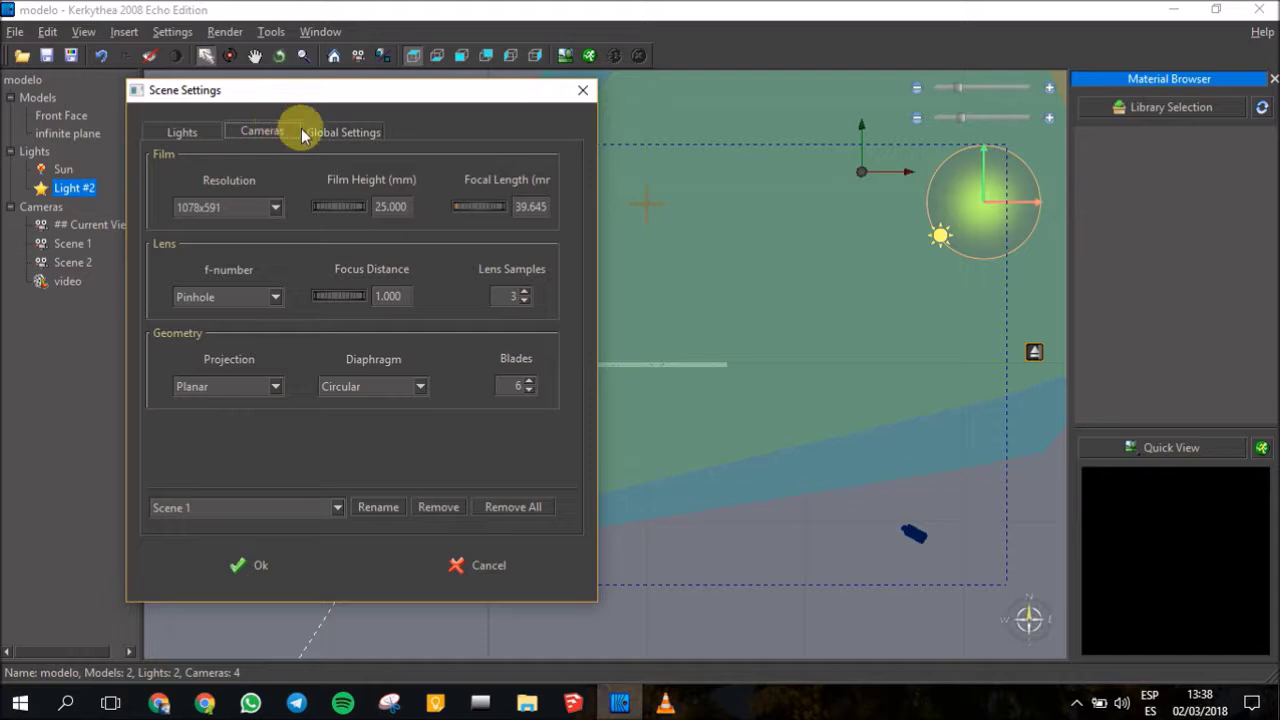
{"action": "left_click", "coordinate": [329, 133]}
Choose the 'video' camera for rendering and confirm the render settings
{"action": "left_click", "coordinate": [197, 133]}
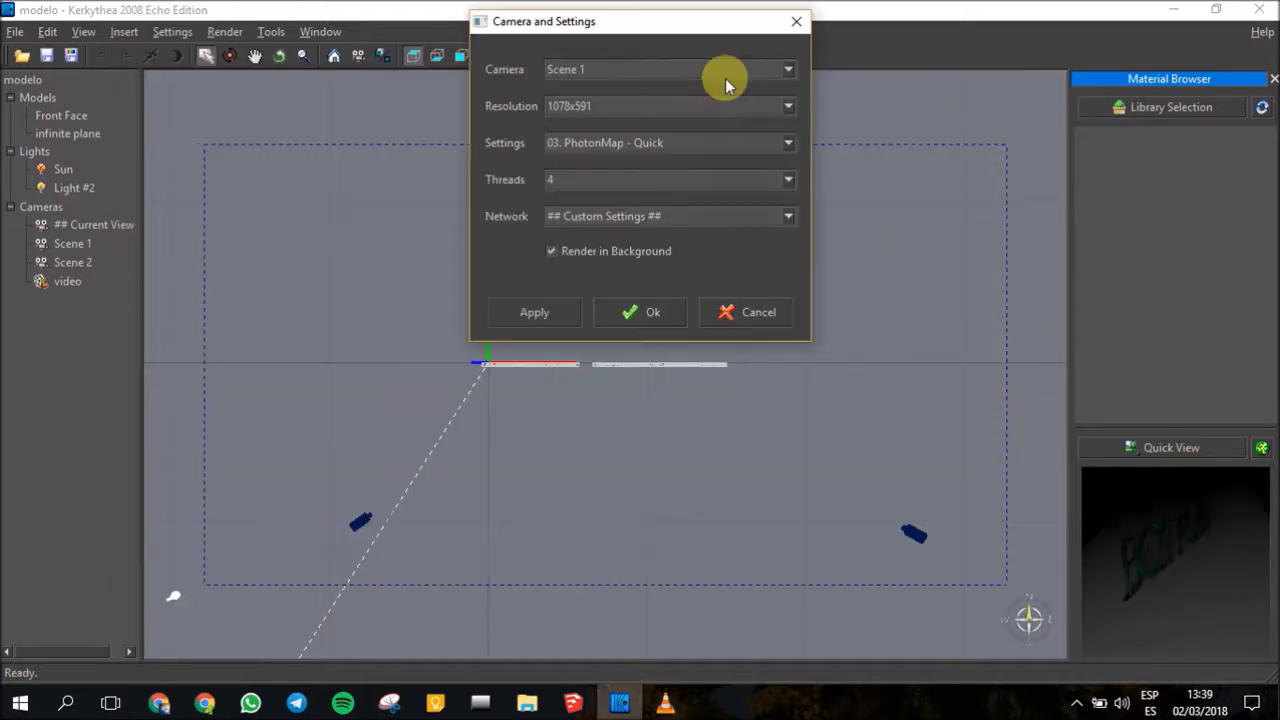
{"action": "left_click", "coordinate": [726, 76]}
{"action": "left_click", "coordinate": [677, 140]}
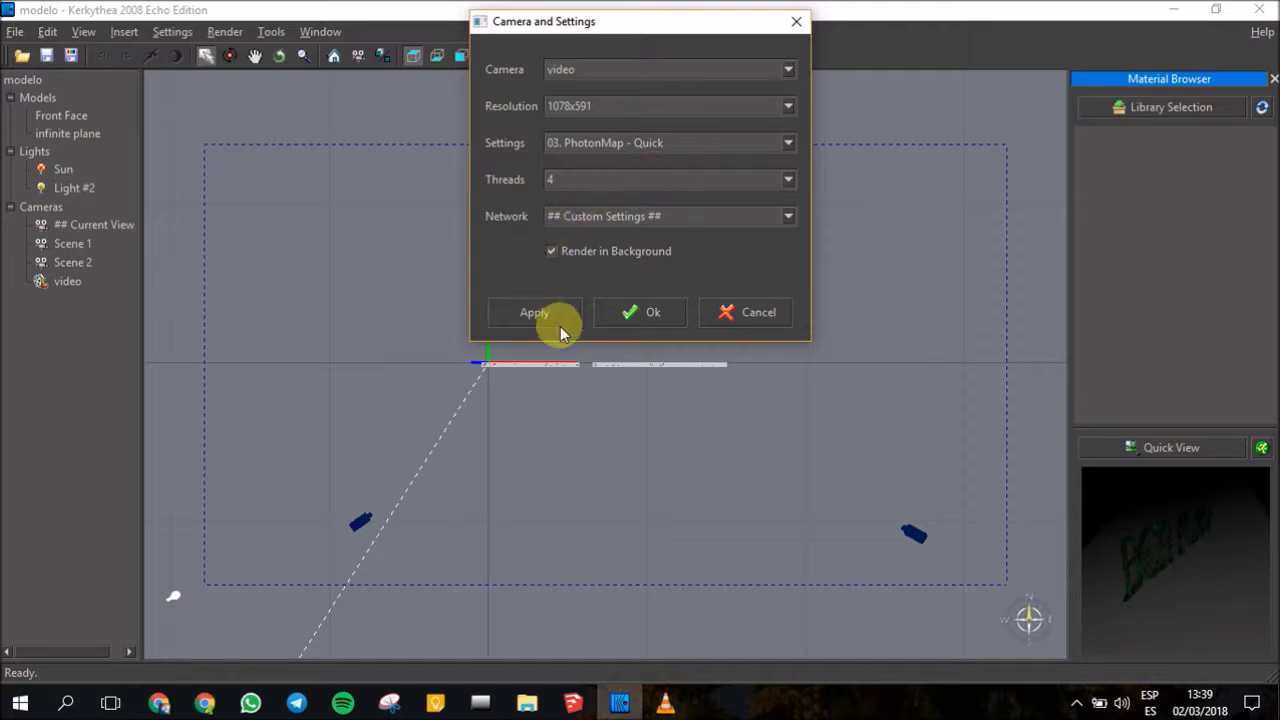
{"action": "left_click", "coordinate": [631, 315]}
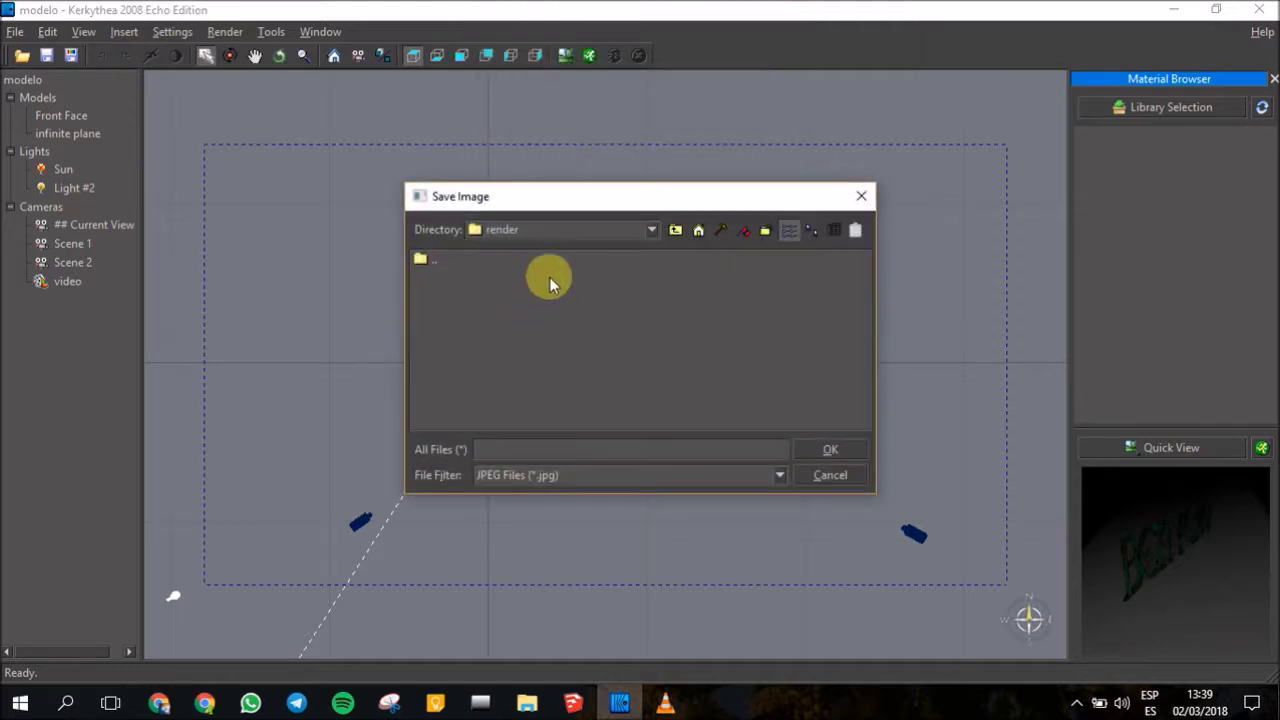
Create a 'frames' folder and start rendering the frames into it as 'frame'
{"action": "left_click", "coordinate": [757, 234]}
{"action": "type", "text": "frame"}
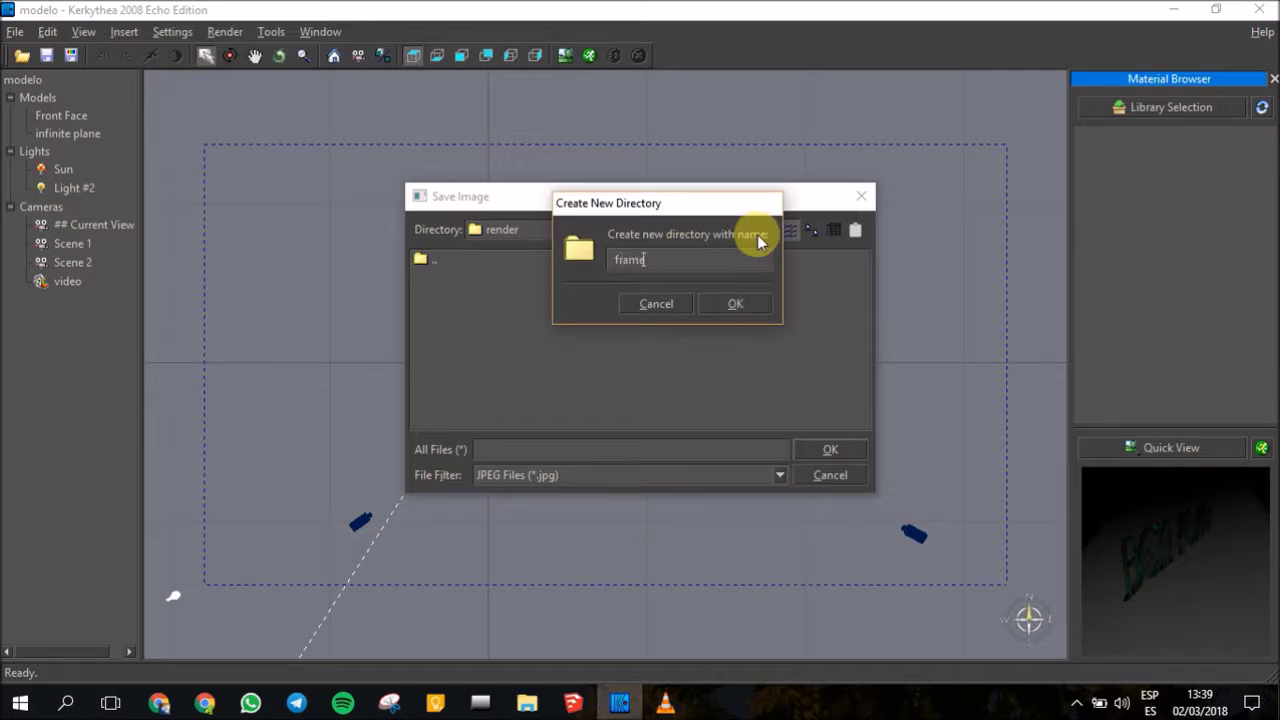
{"action": "type", "text": "s"}
{"action": "key", "text": "Return"}
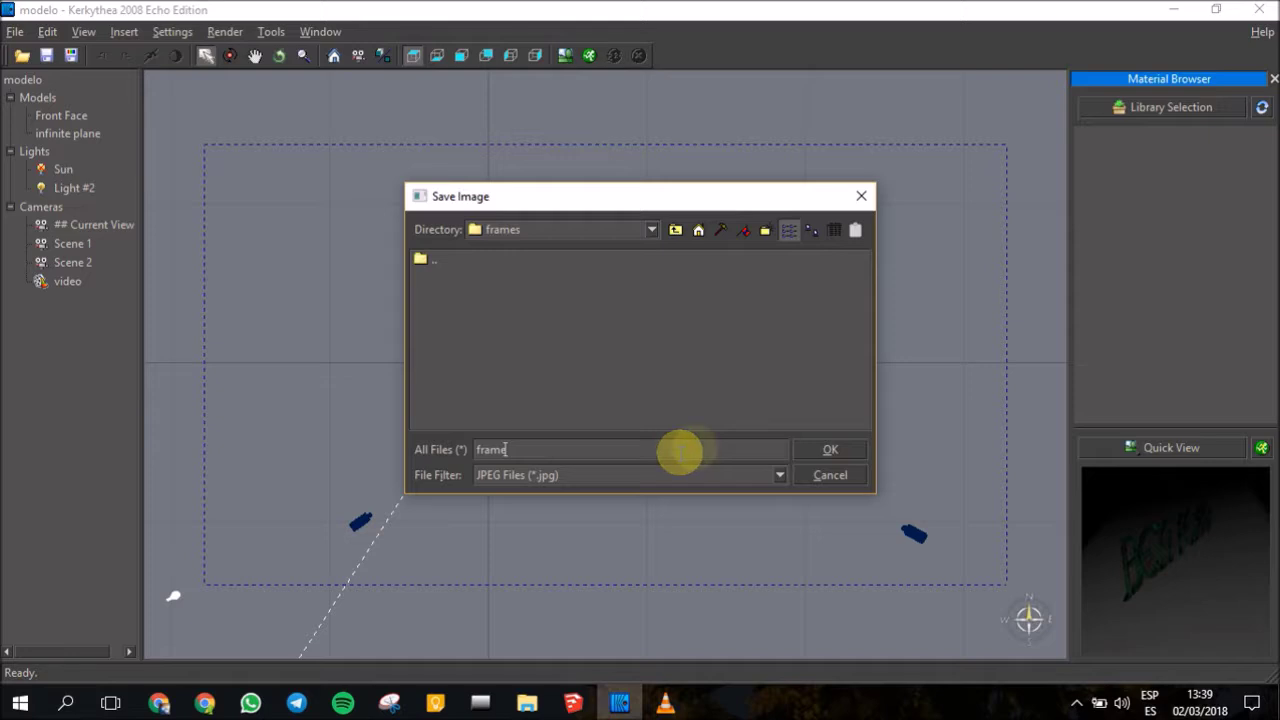
{"action": "left_click", "coordinate": [830, 450]}
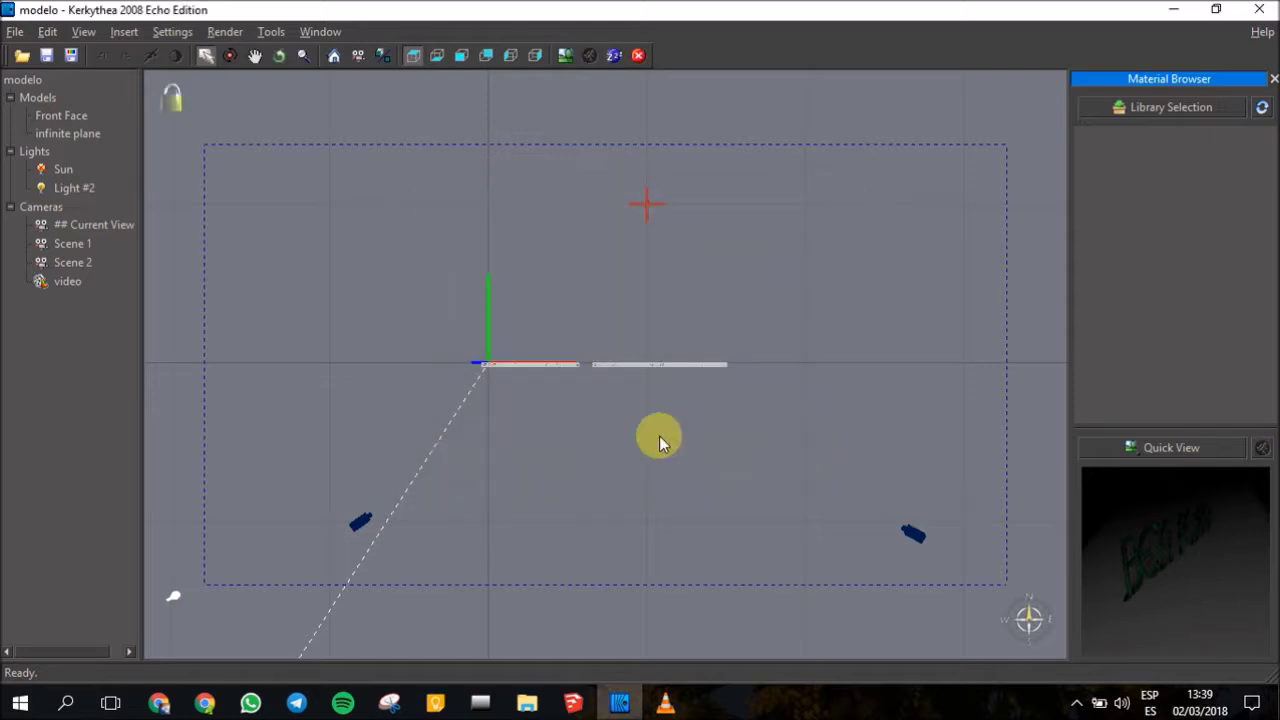